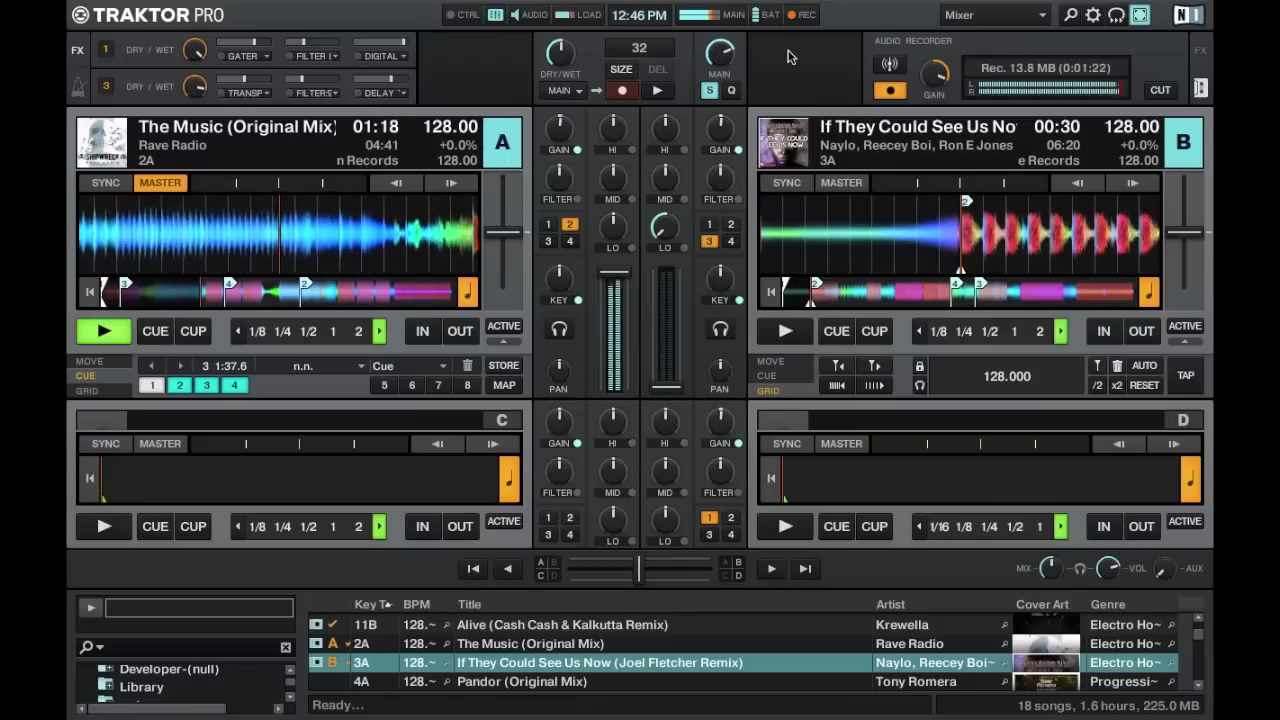
Step: Highlight The Legend Of The Black Mamba (Extended Mix) in the track list and start deck B playing
key("Down")
key("Down")
key("Down")
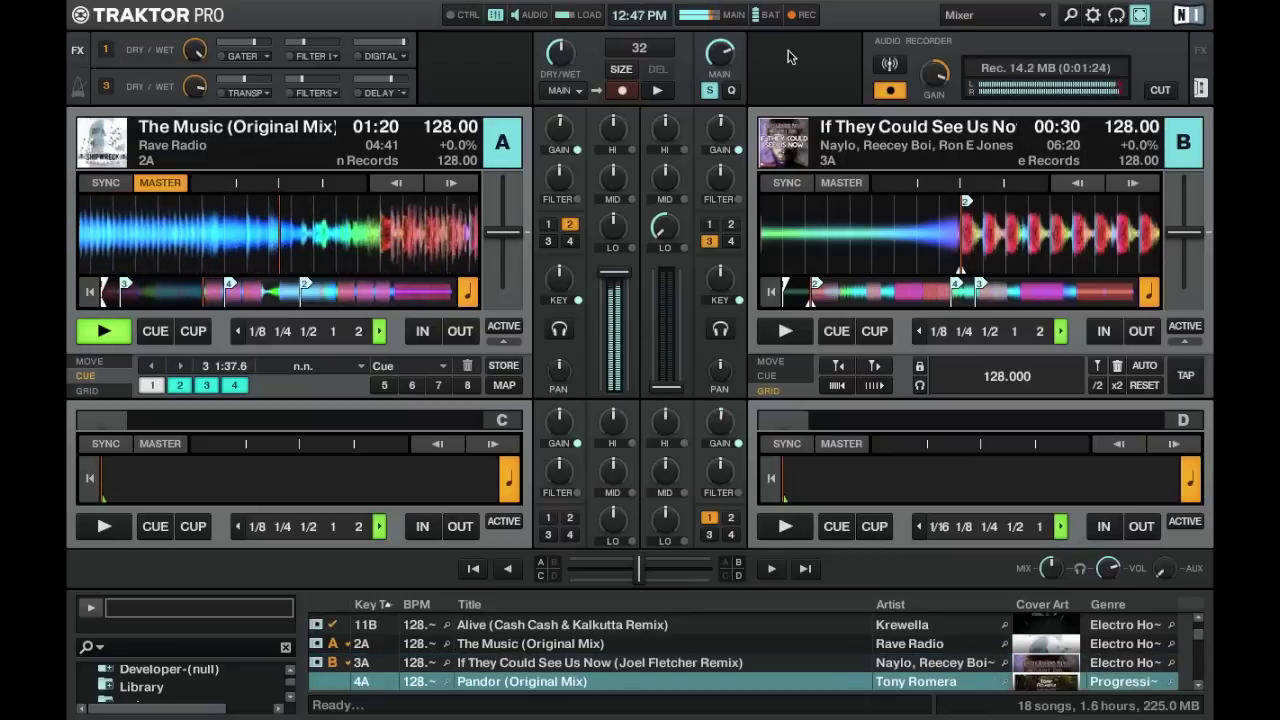
key("Down")
key("Up")
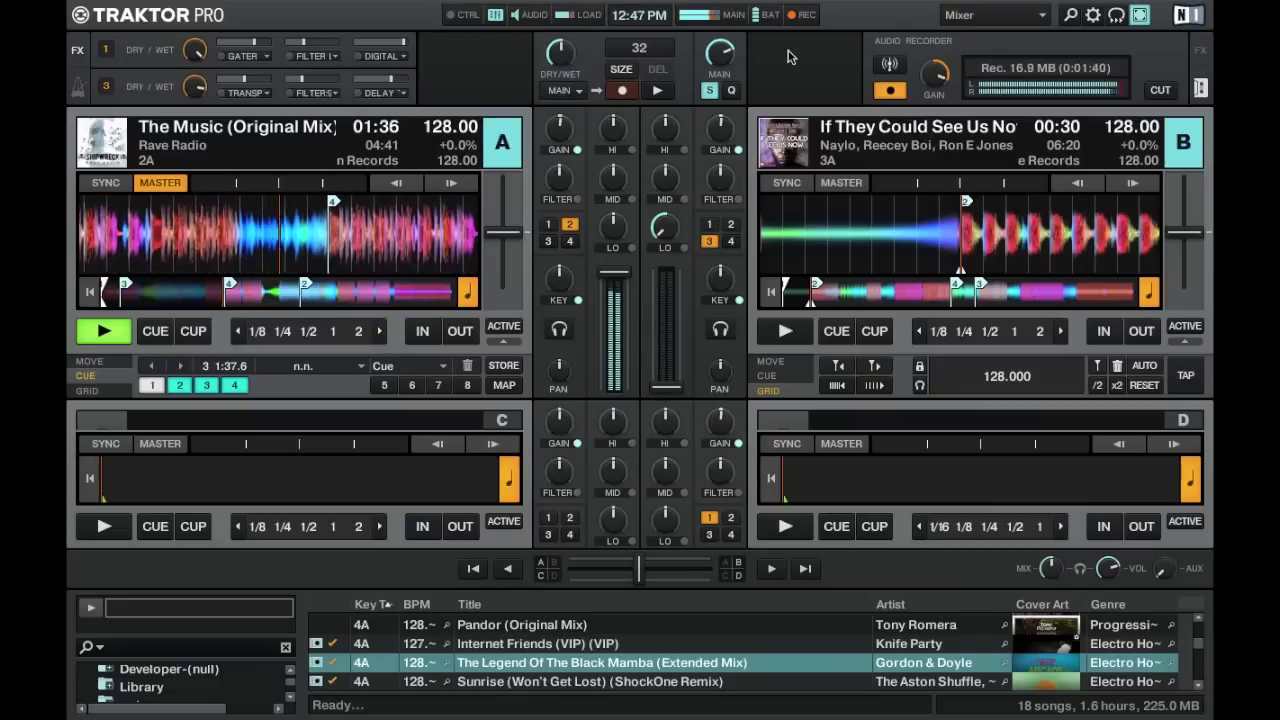
key("space")
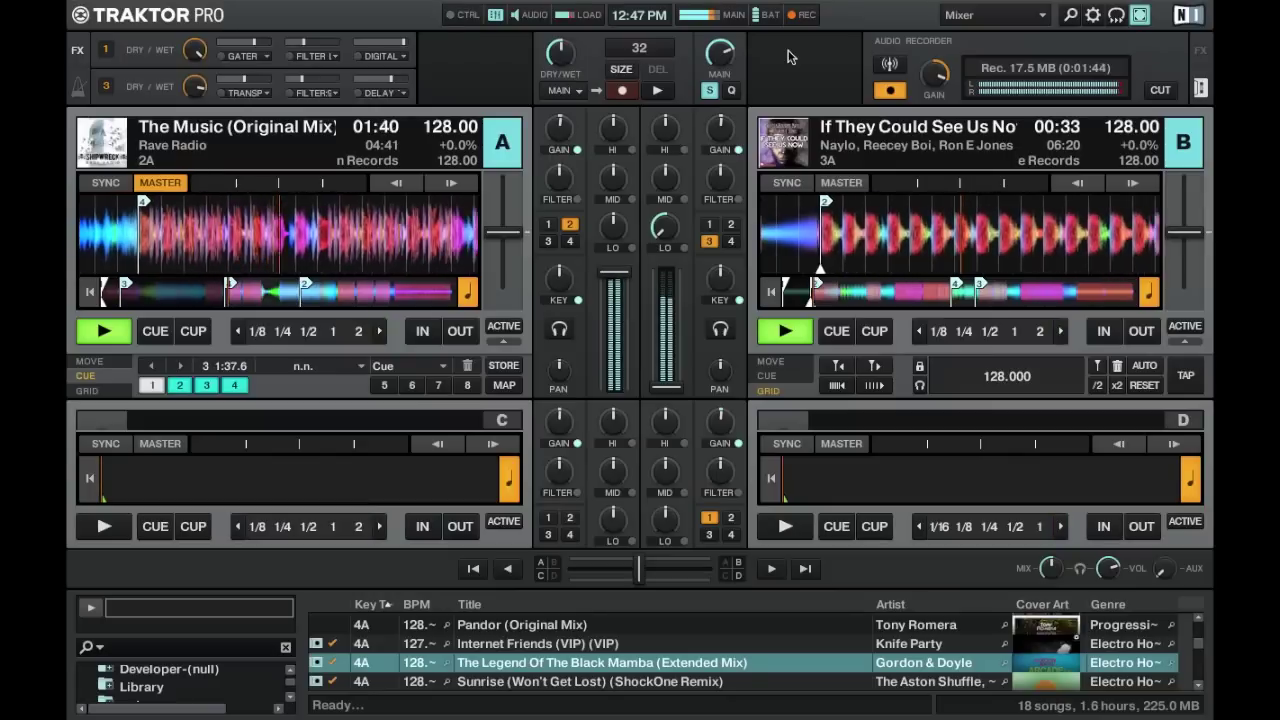
Step: Load The Legend Of The Black Mamba (Extended Mix) into deck A and start it from hotcue 3
key("XF86MonBrightnessUp")
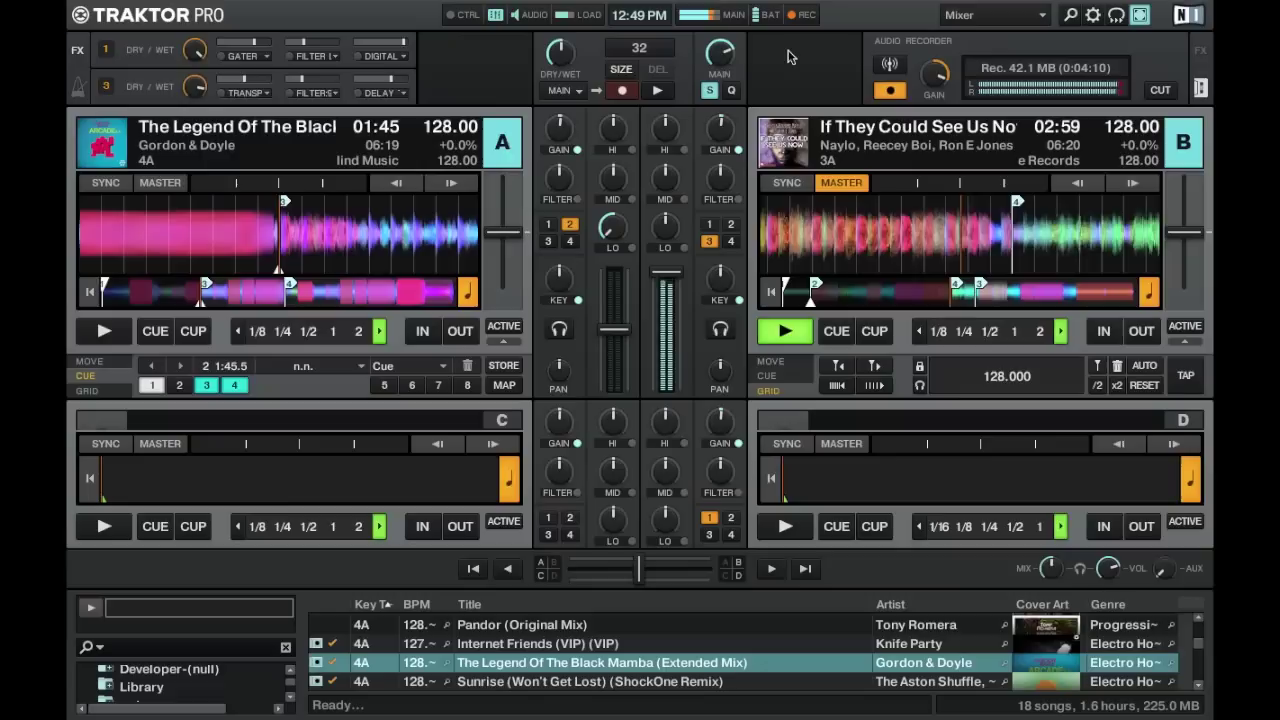
key("F5")
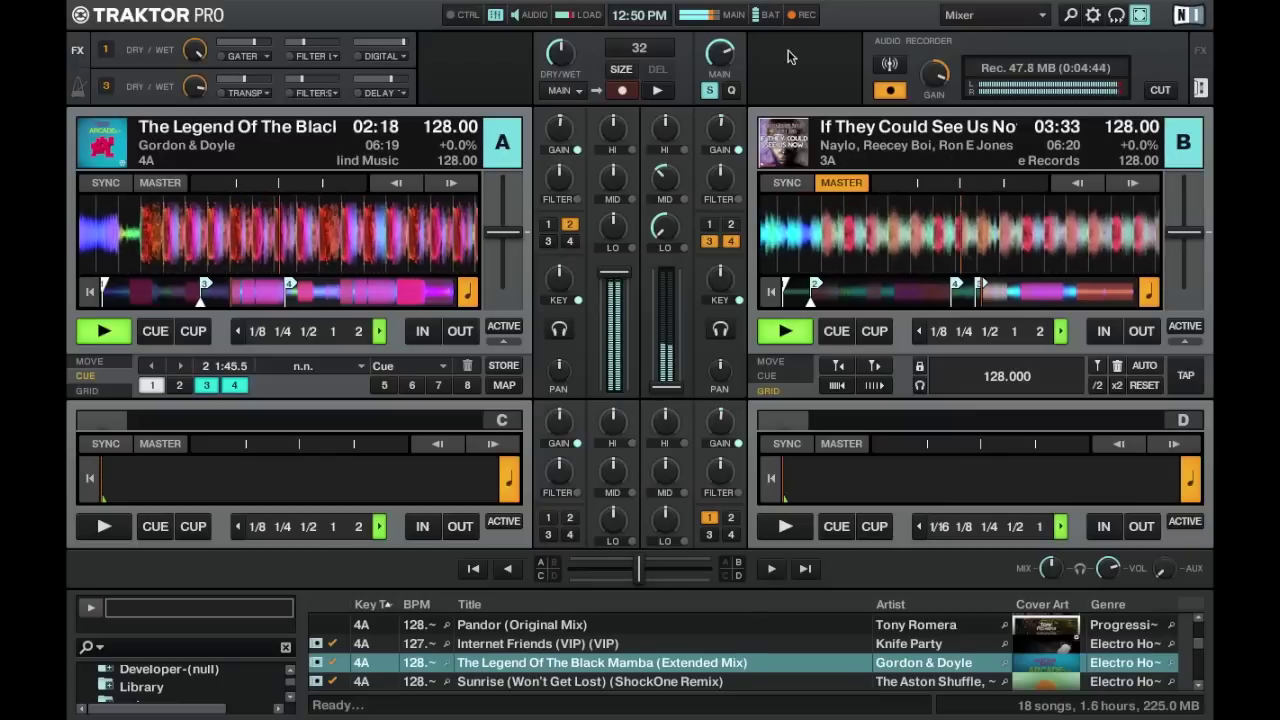
Step: Load Sunrise (Won't Get Lost) (ShockOne Remix) into deck B and start it playing
key("Down")
key("ctrl+Right")
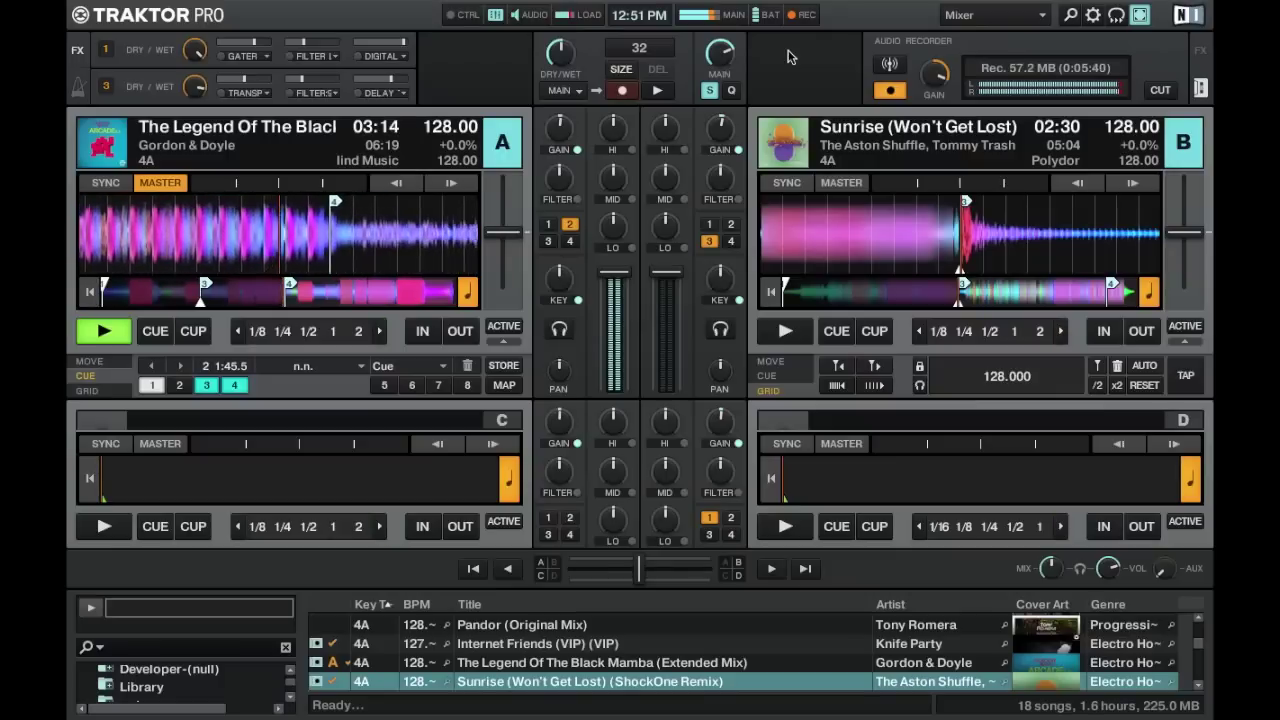
key("space")
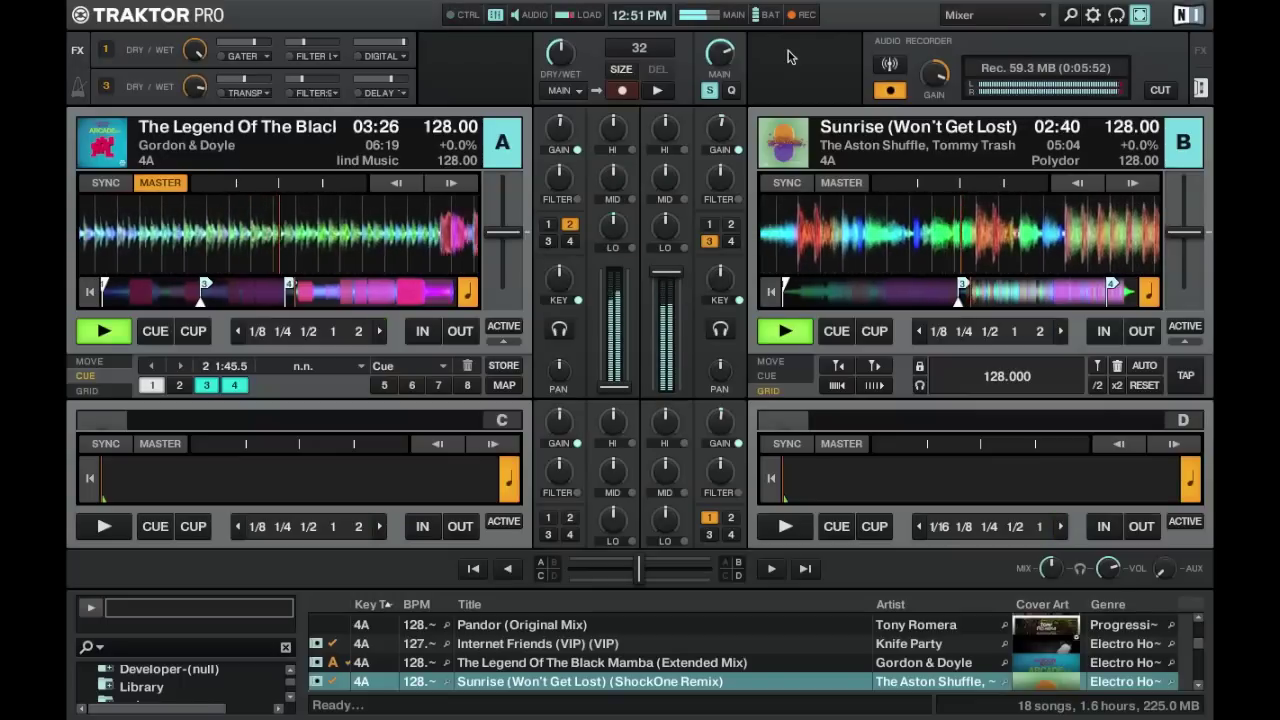
Step: Load Snap (Original Mix) into deck A at hotcue 2 and show that deck's beatgrid controls
key("Down")
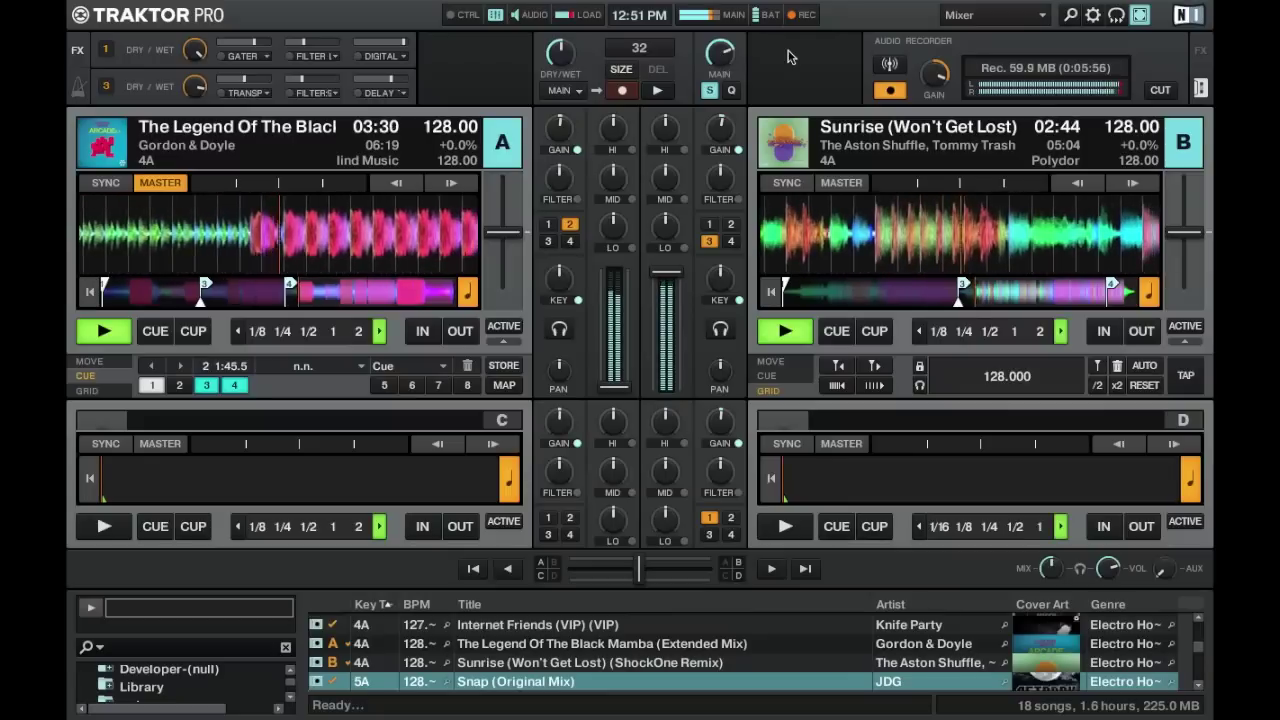
key("ctrl+Left")
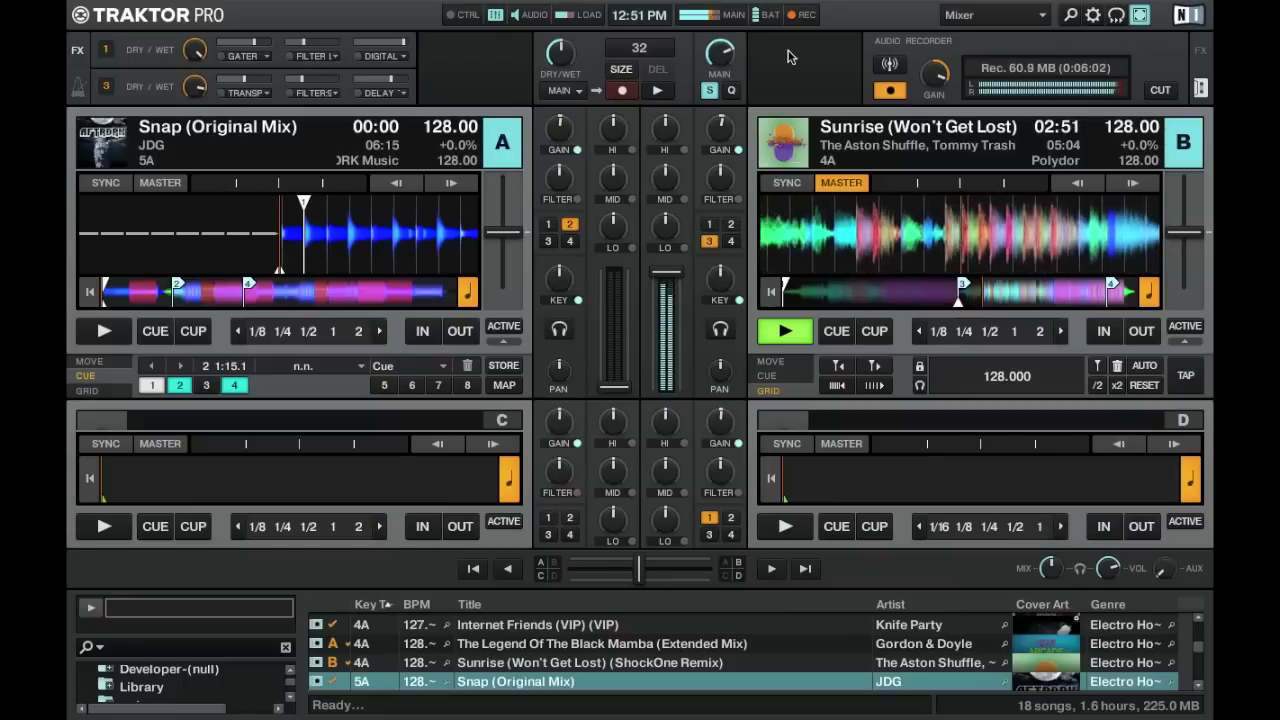
key("2")
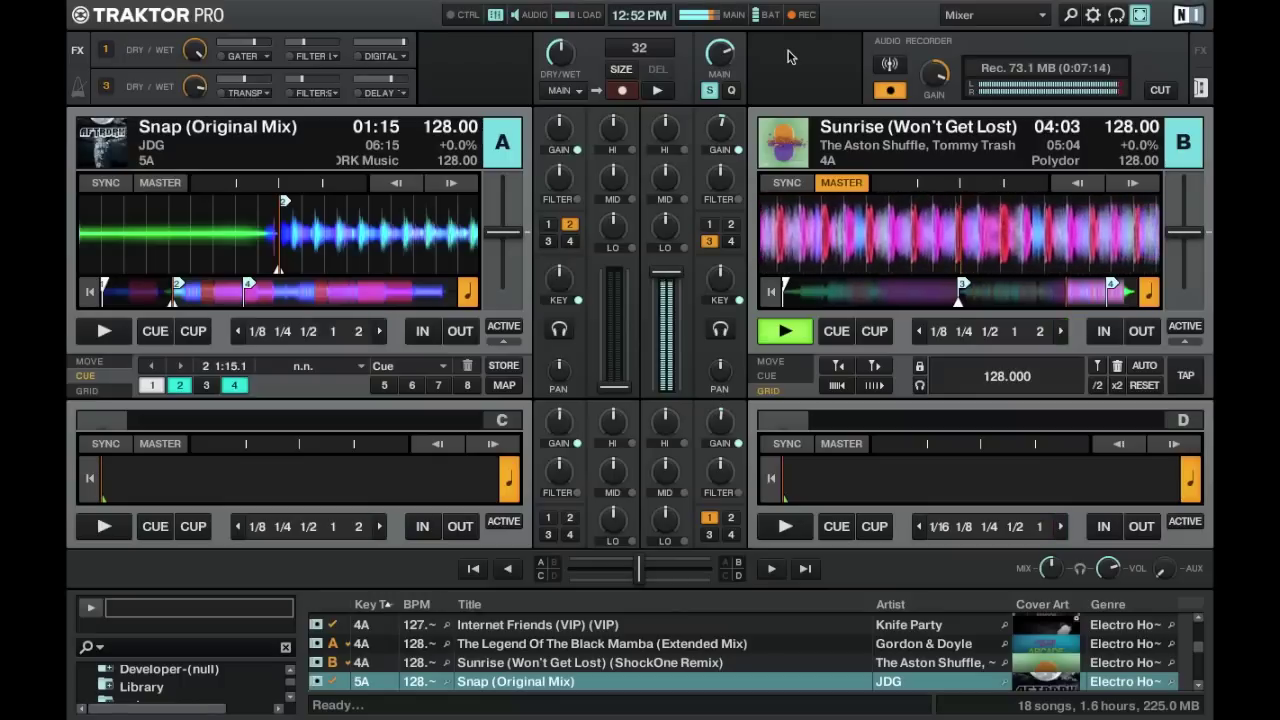
left_click(99, 391)
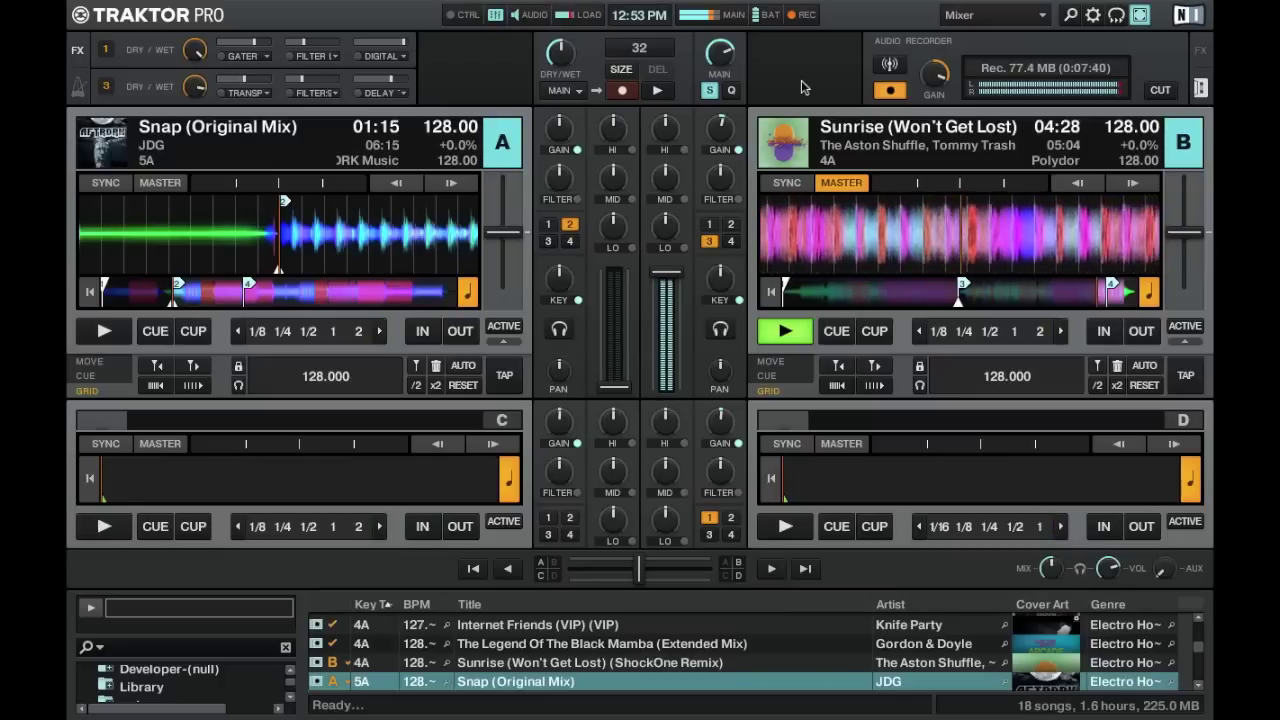
Step: Start deck A, then load Turn It Up feat. Wolfpack (Original Mix) into deck B and play it
key("Down")
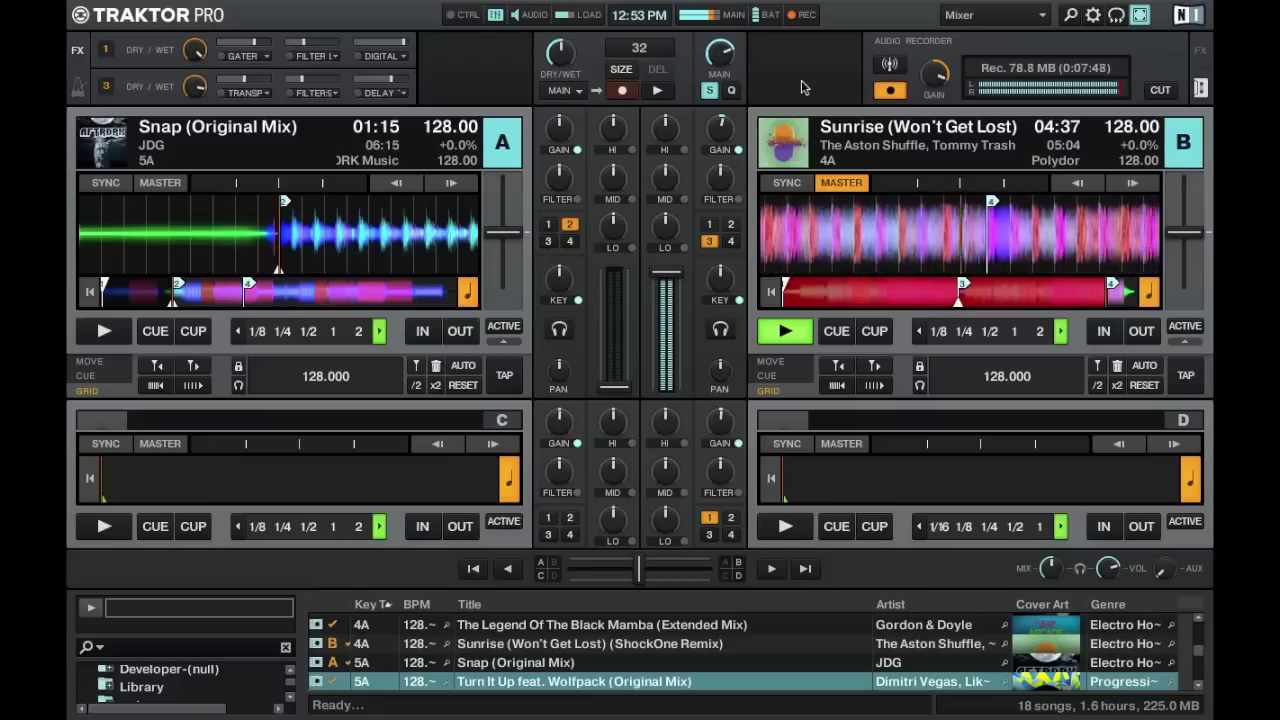
key("space")
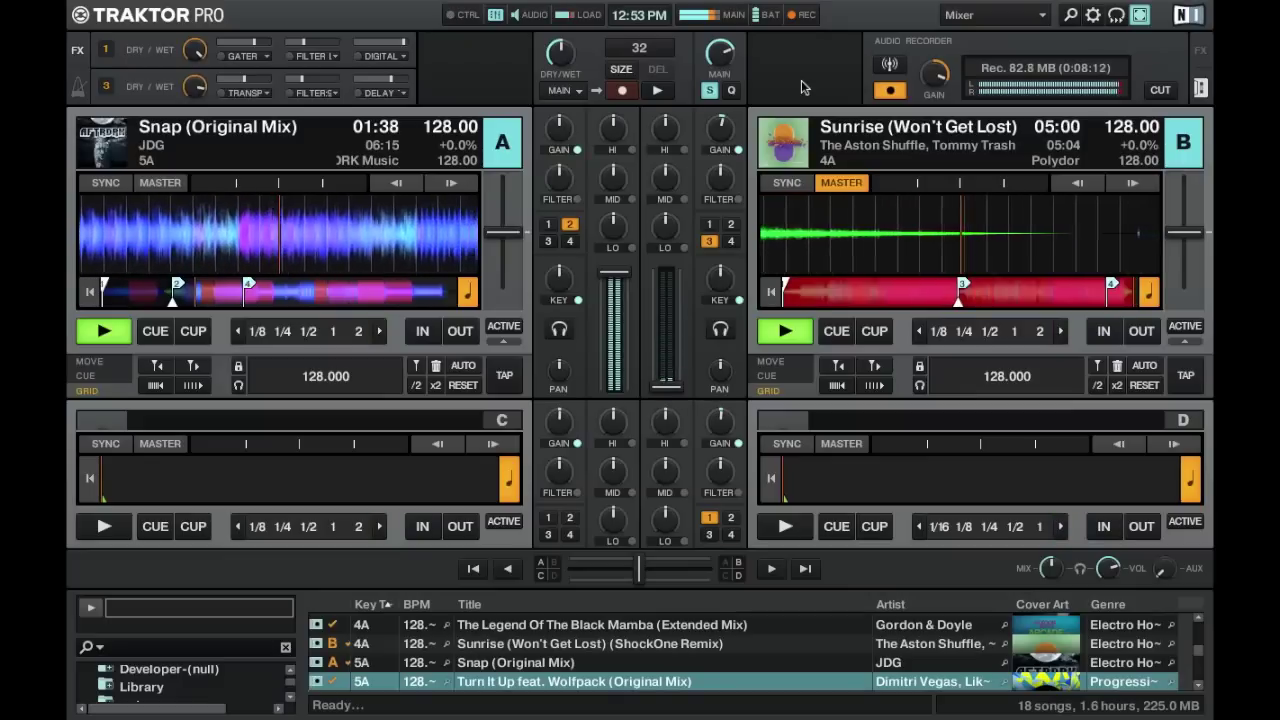
key("ctrl+Right")
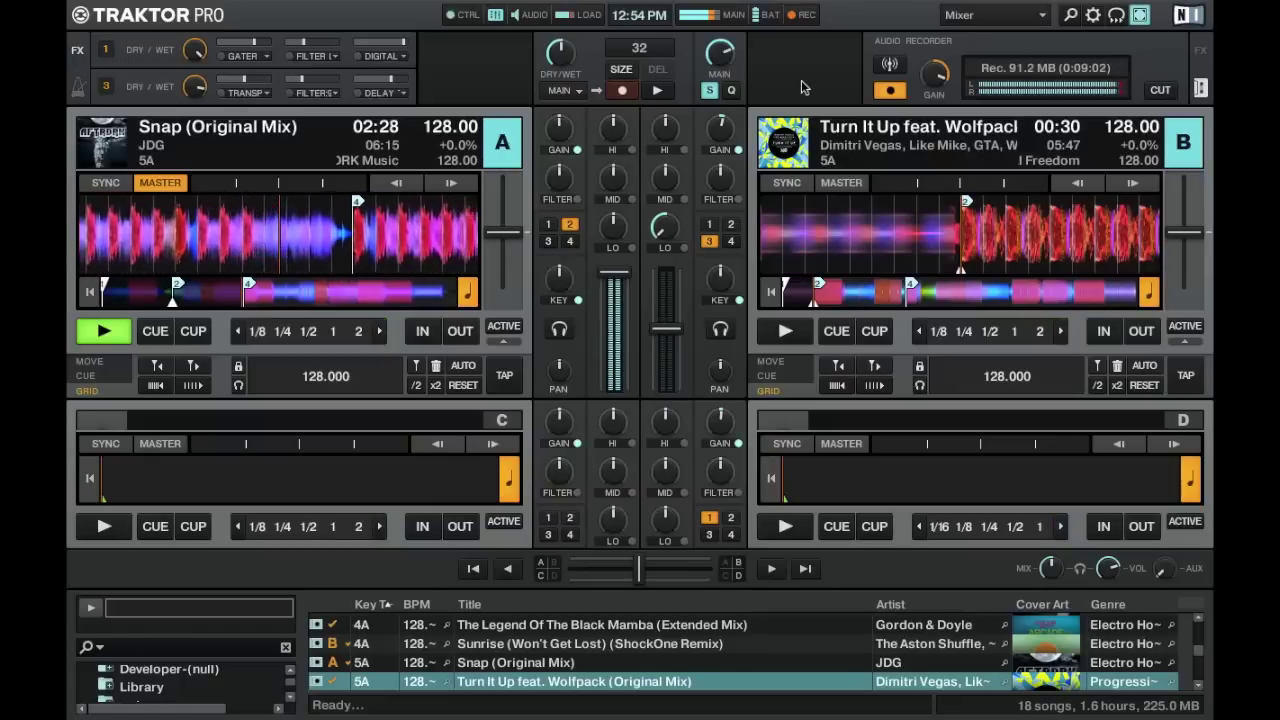
key("space")
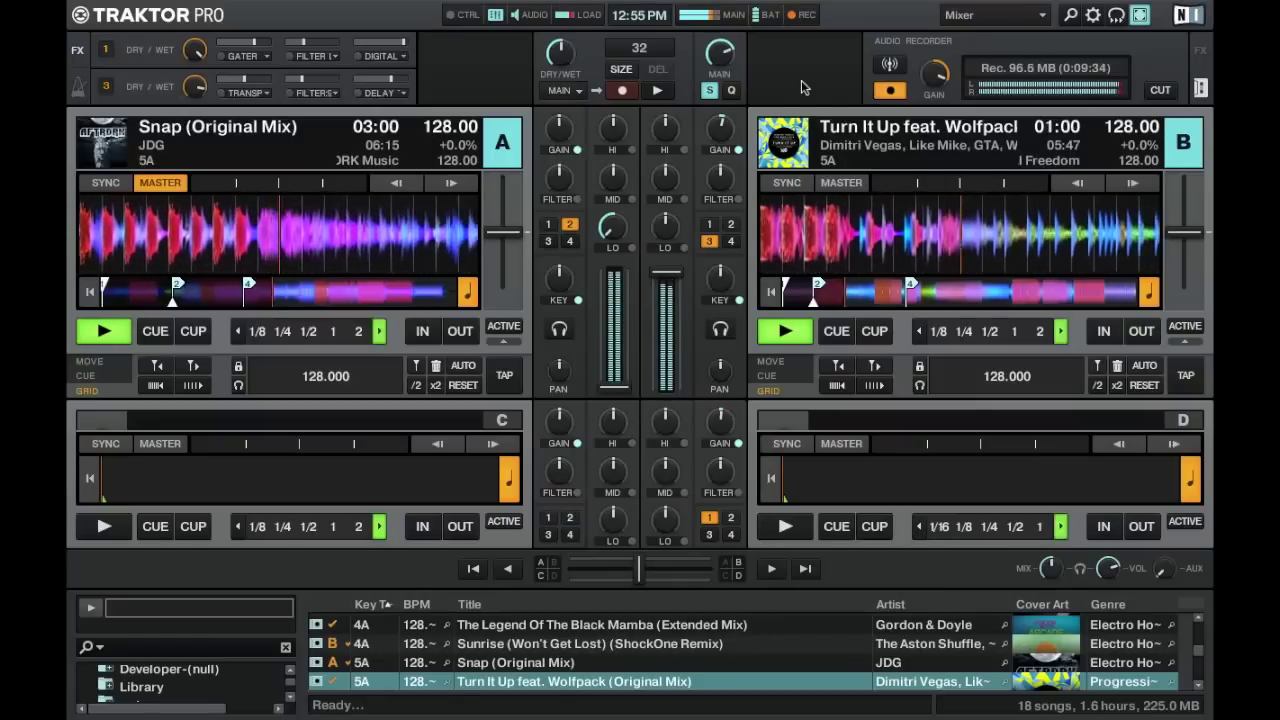
Step: Browse the track list for Internet Friends (VIP) (VIP), load it into deck A and start it playing
key("Down")
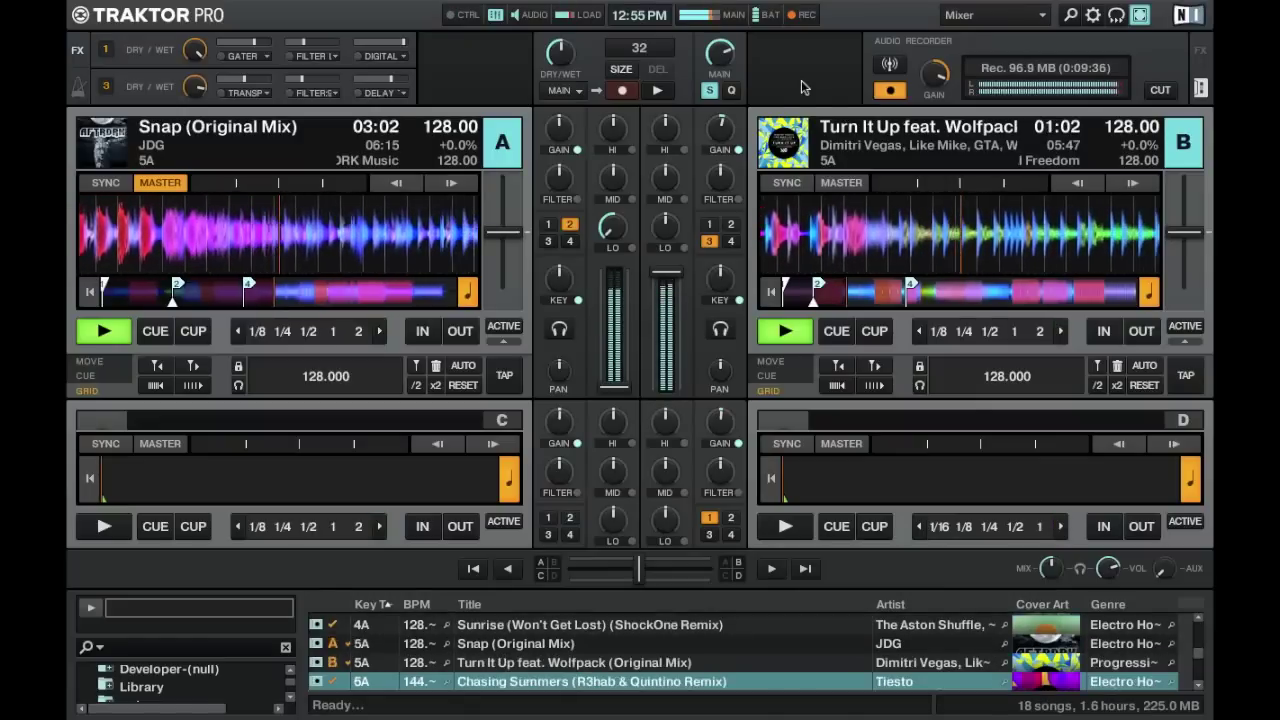
key("Down")
key("Down")
key("Down")
key("Down")
key("Down")
key("Down")
key("Up")
key("Up")
key("Up")
key("Up")
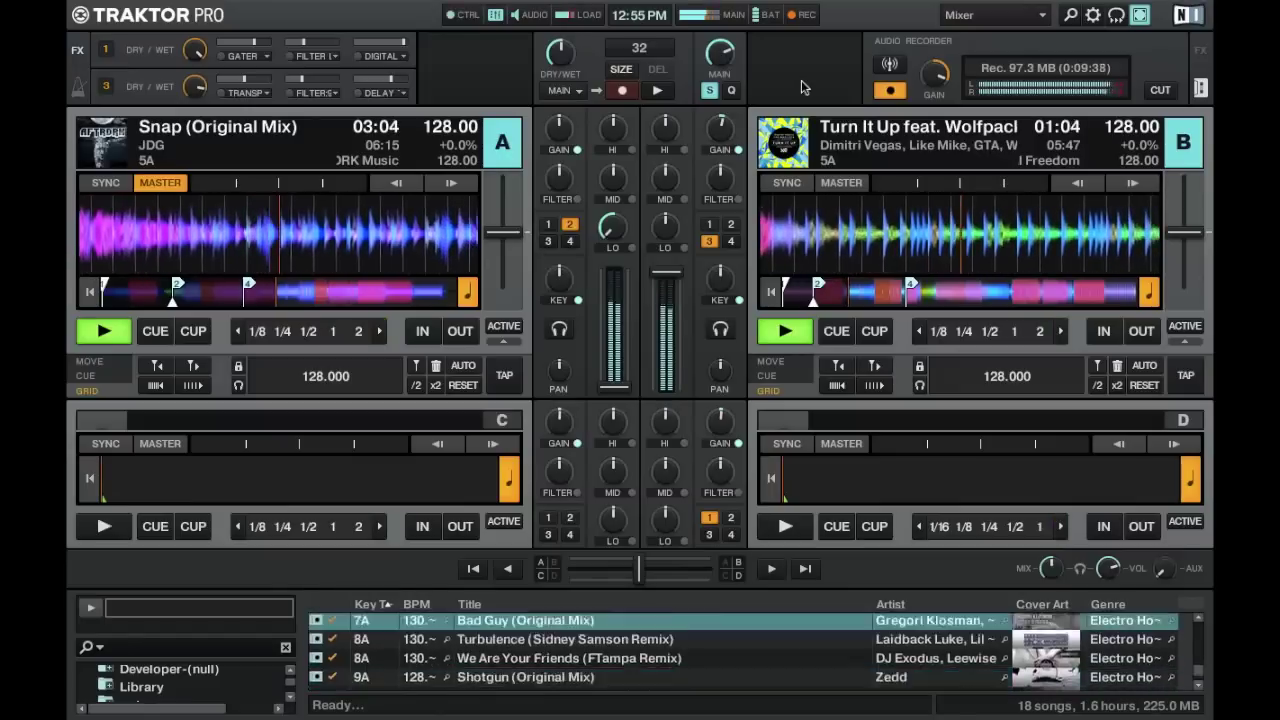
key("Up")
key("Up")
key("Up")
key("Up")
key("Up")
key("Up")
key("Up")
key("Up")
key("Up")
key("Down")
key("Down")
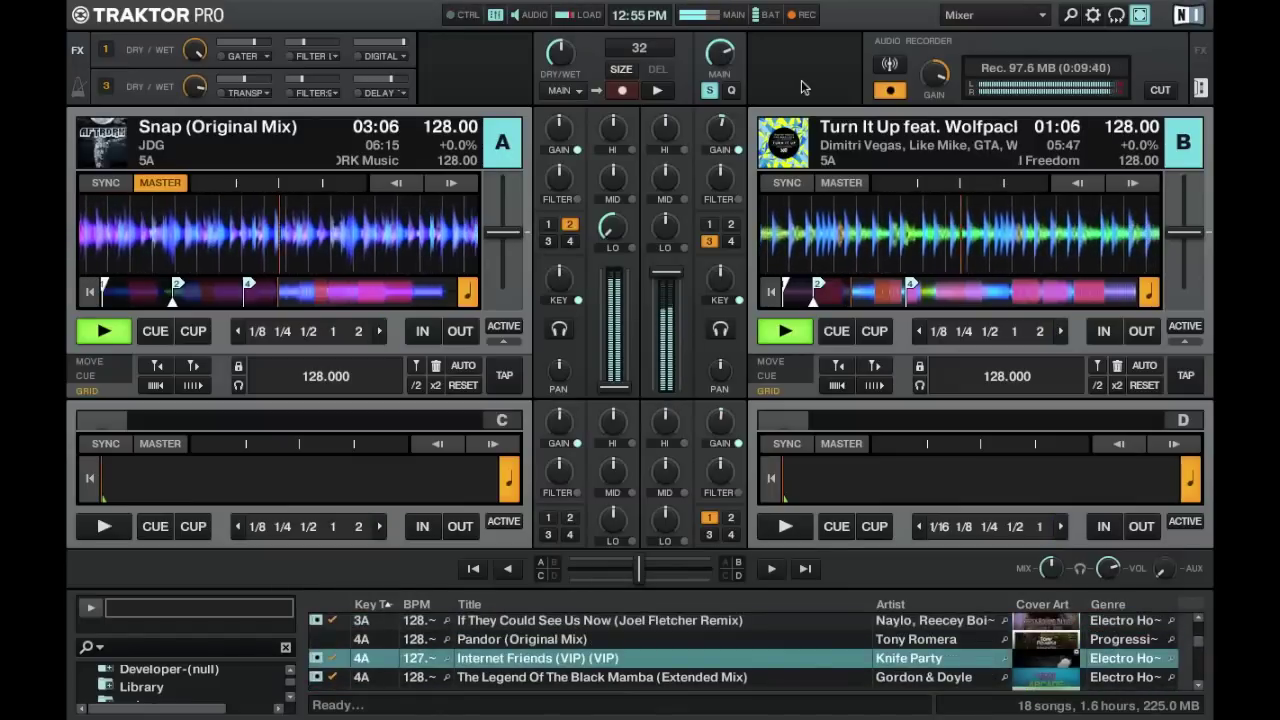
key("ctrl+Left")
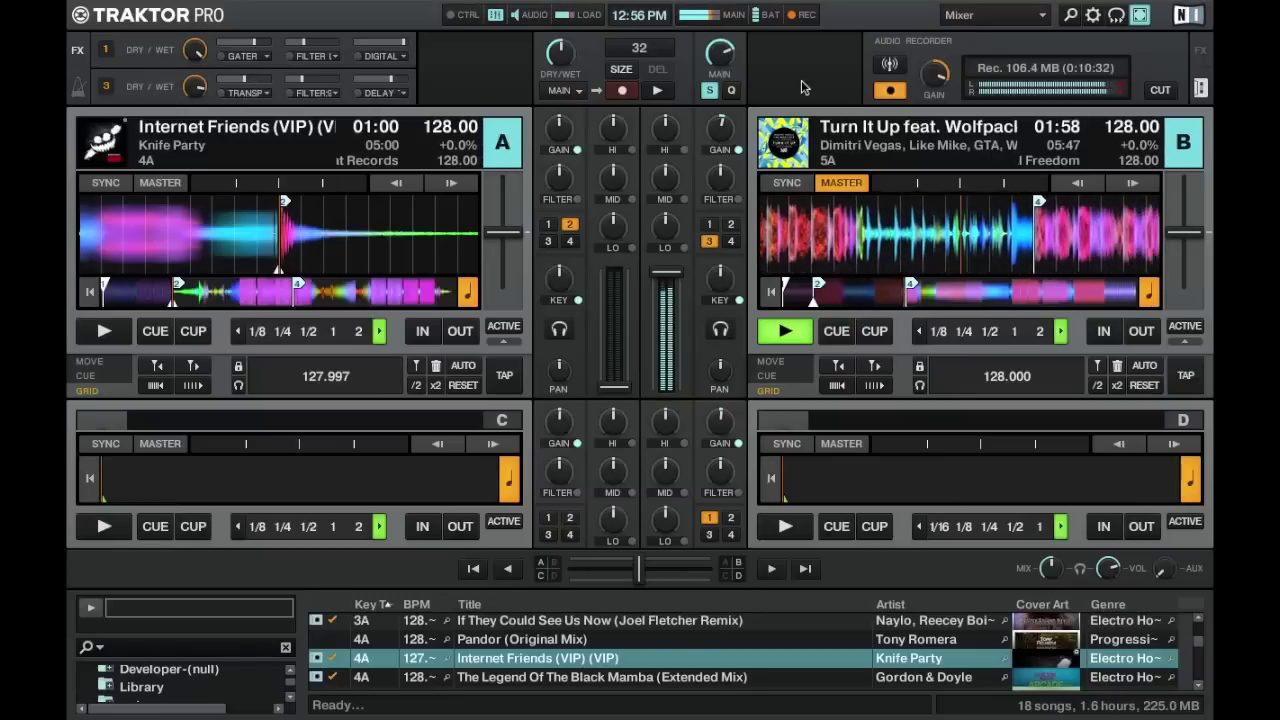
key("space")
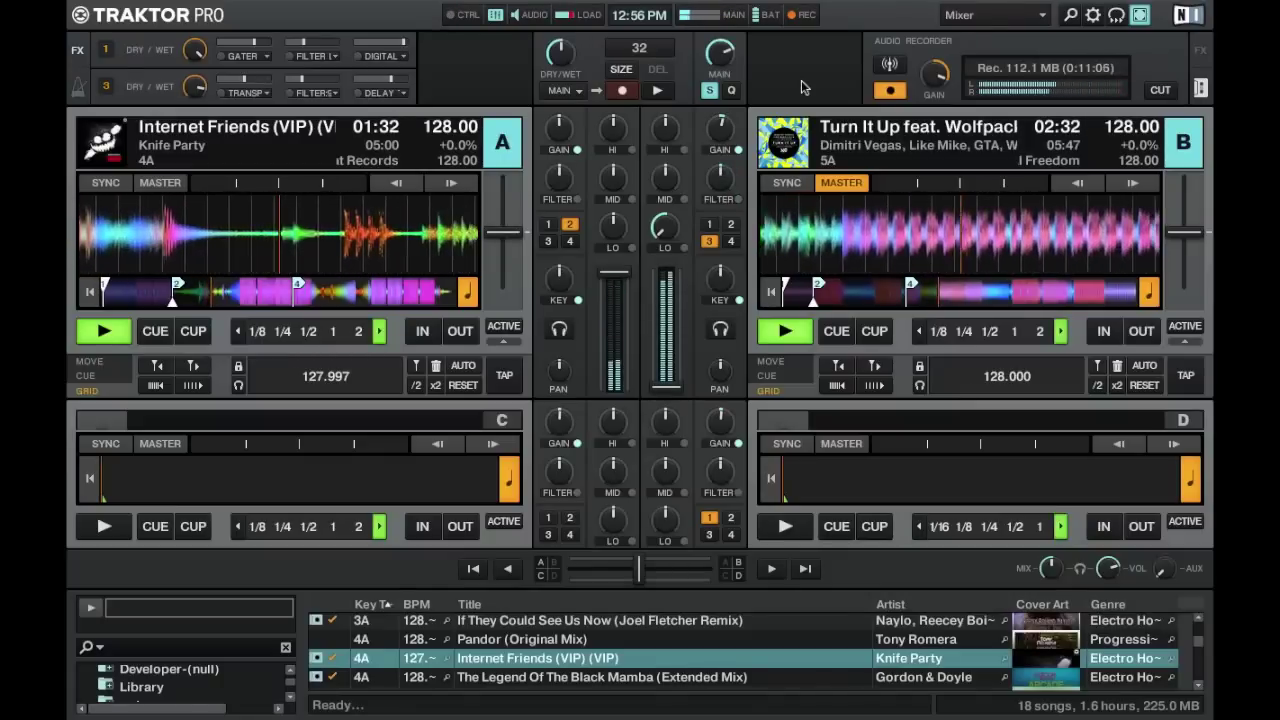
Step: Load Chasing Summers (R3hab & Quintino Remix) into deck B and auto-detect its beatgrid tempo
key("Down")
key("Down")
key("Down")
key("Down")
key("Down")
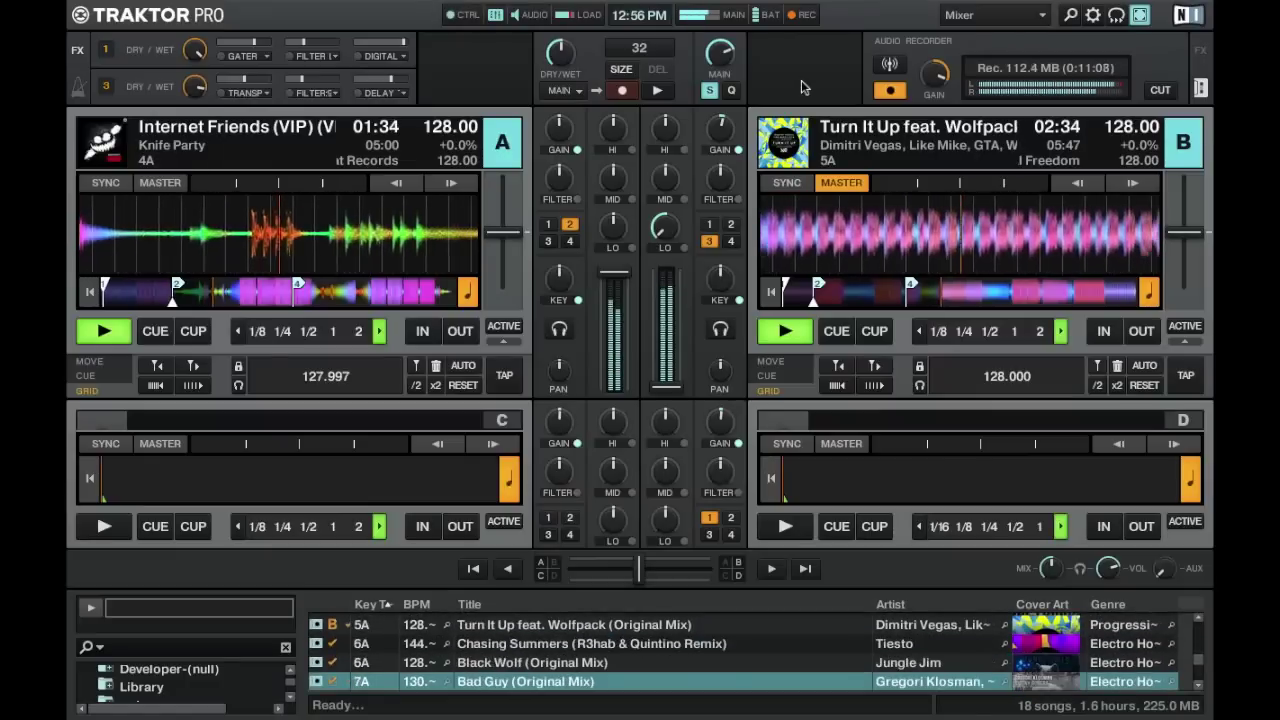
key("Up")
key("Up")
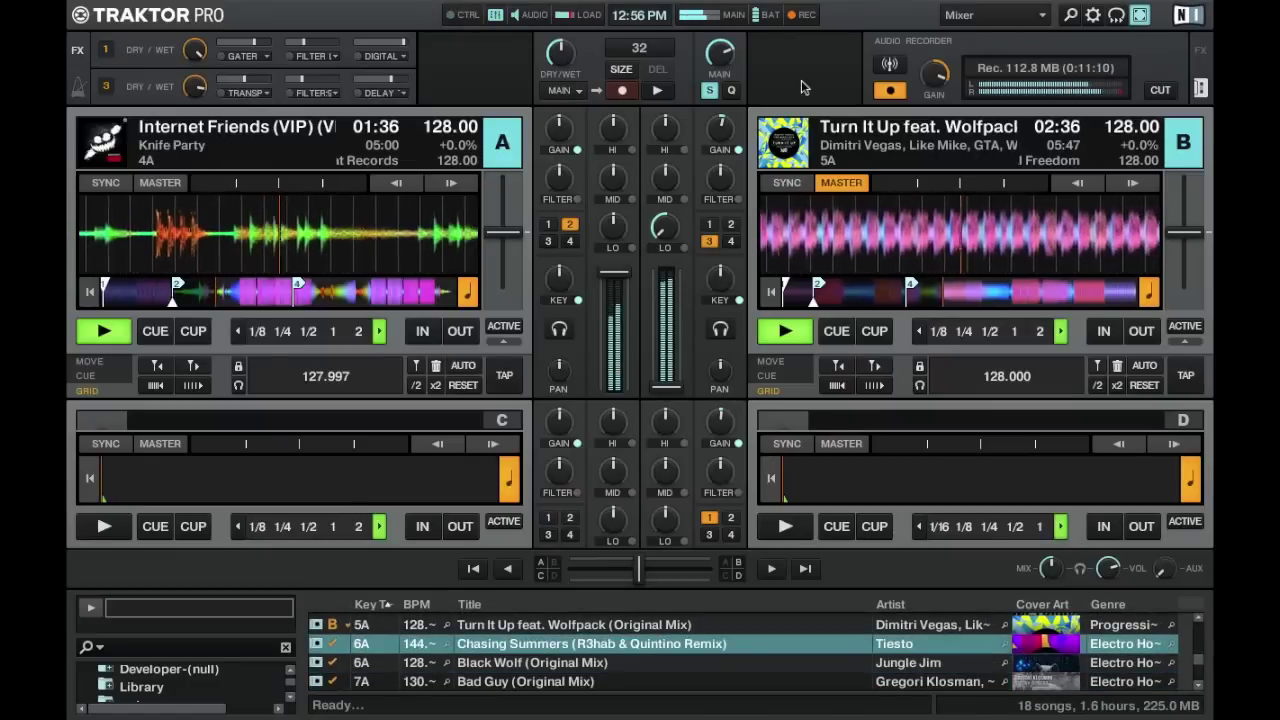
key("ctrl+Right")
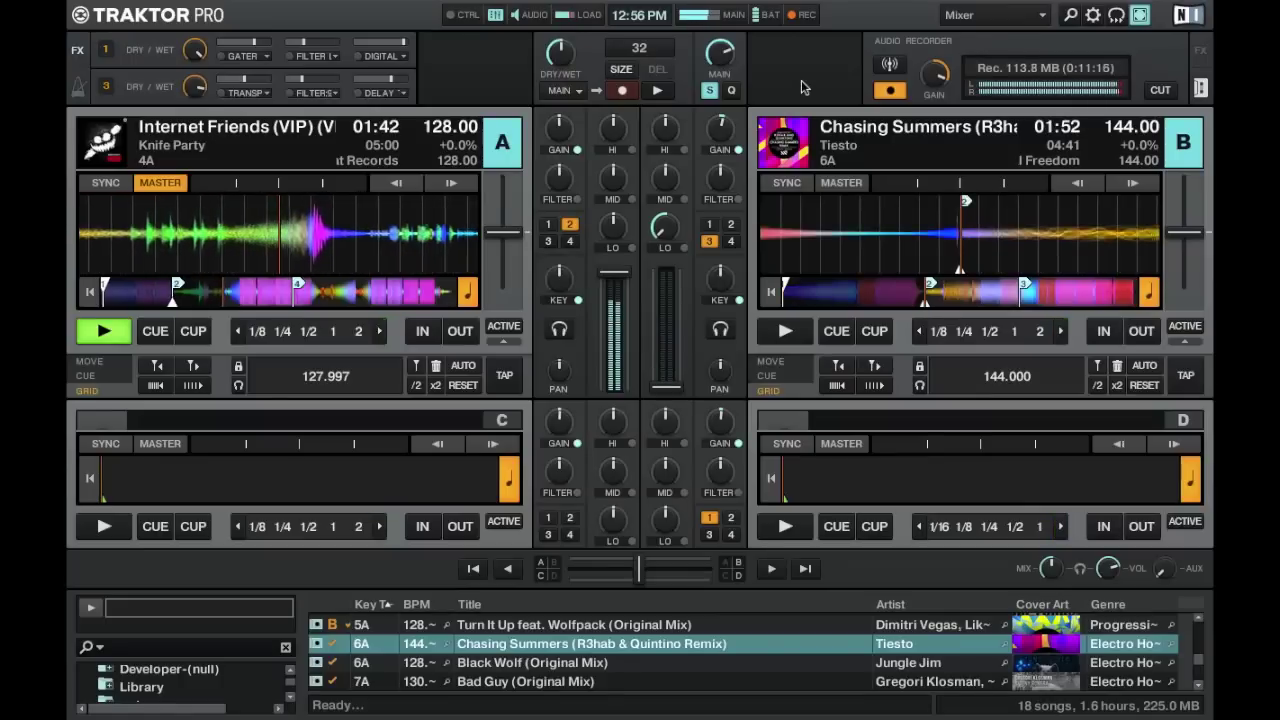
left_click(1145, 366)
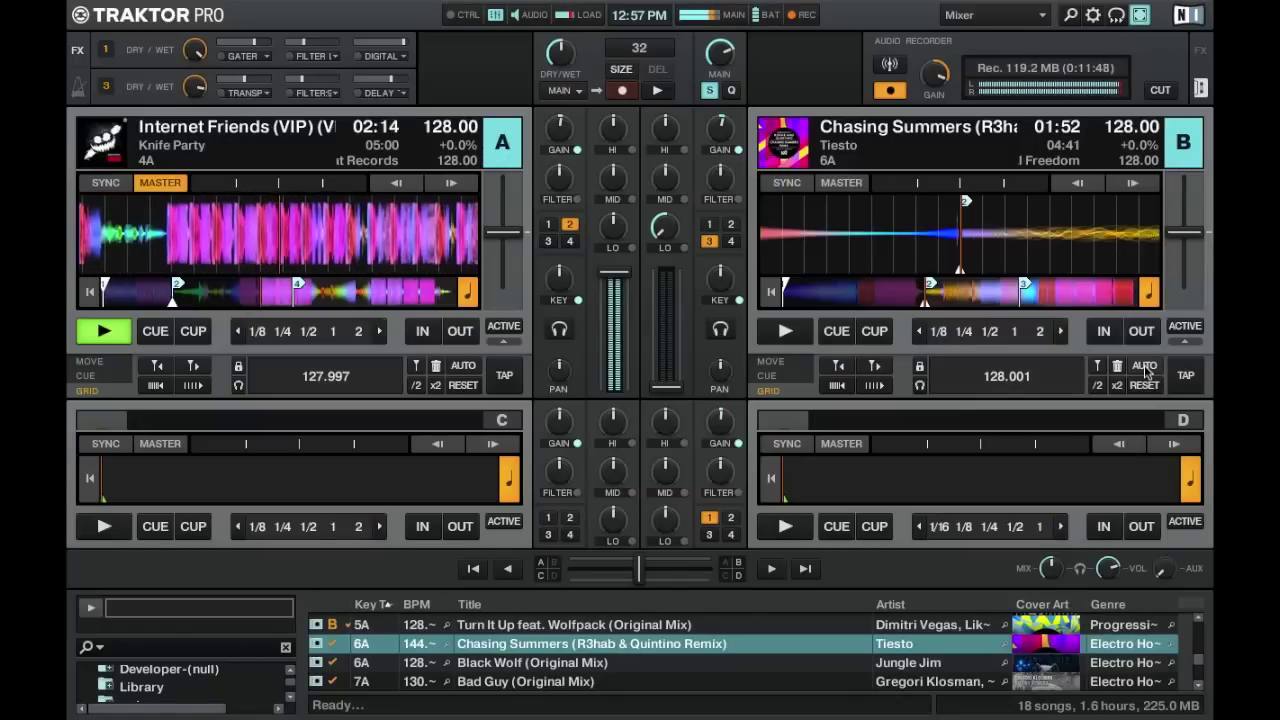
Step: Start deck B, then load Black Wolf (Original Mix) into deck A and play it from hotcue 3
key("Down")
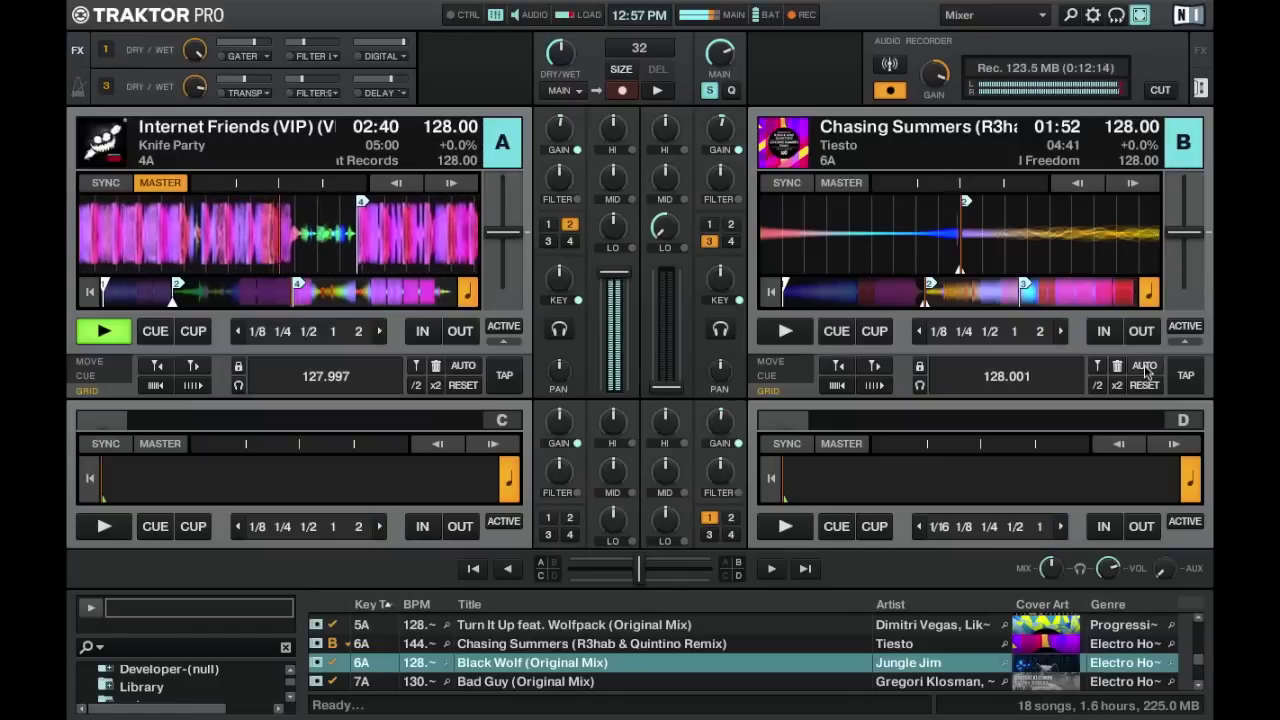
key("space")
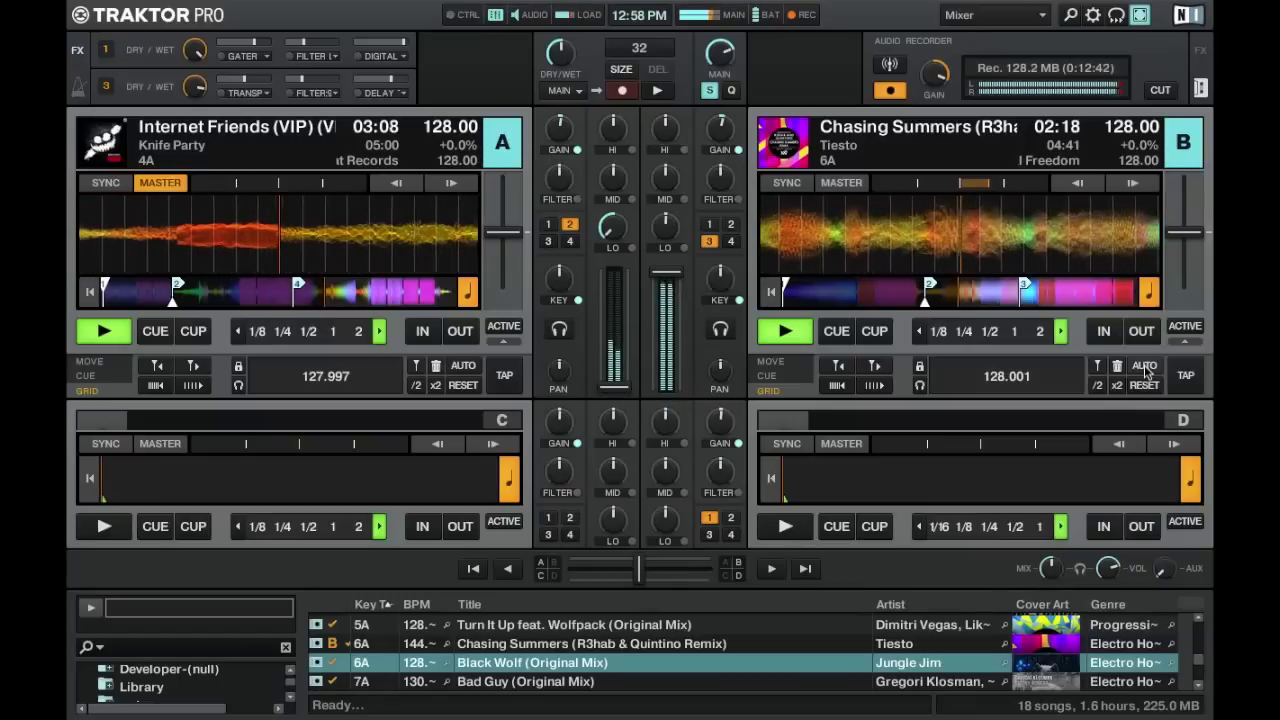
key("ctrl+Left")
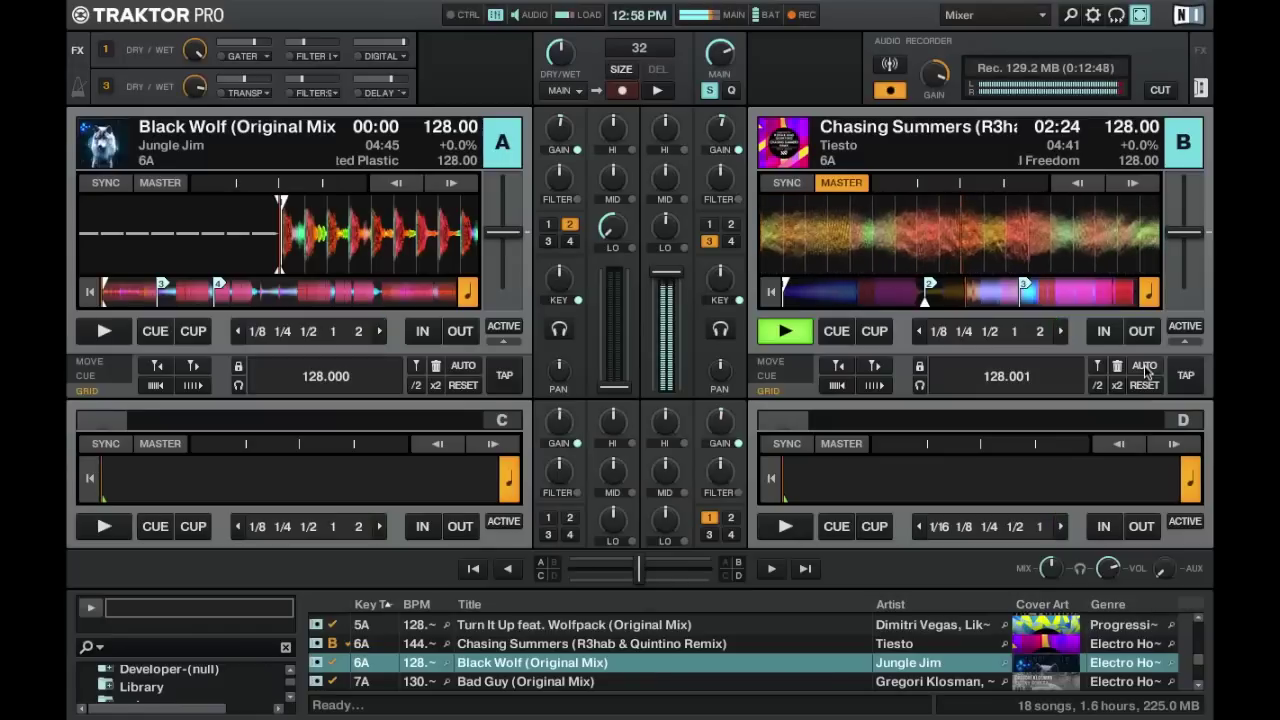
key("3")
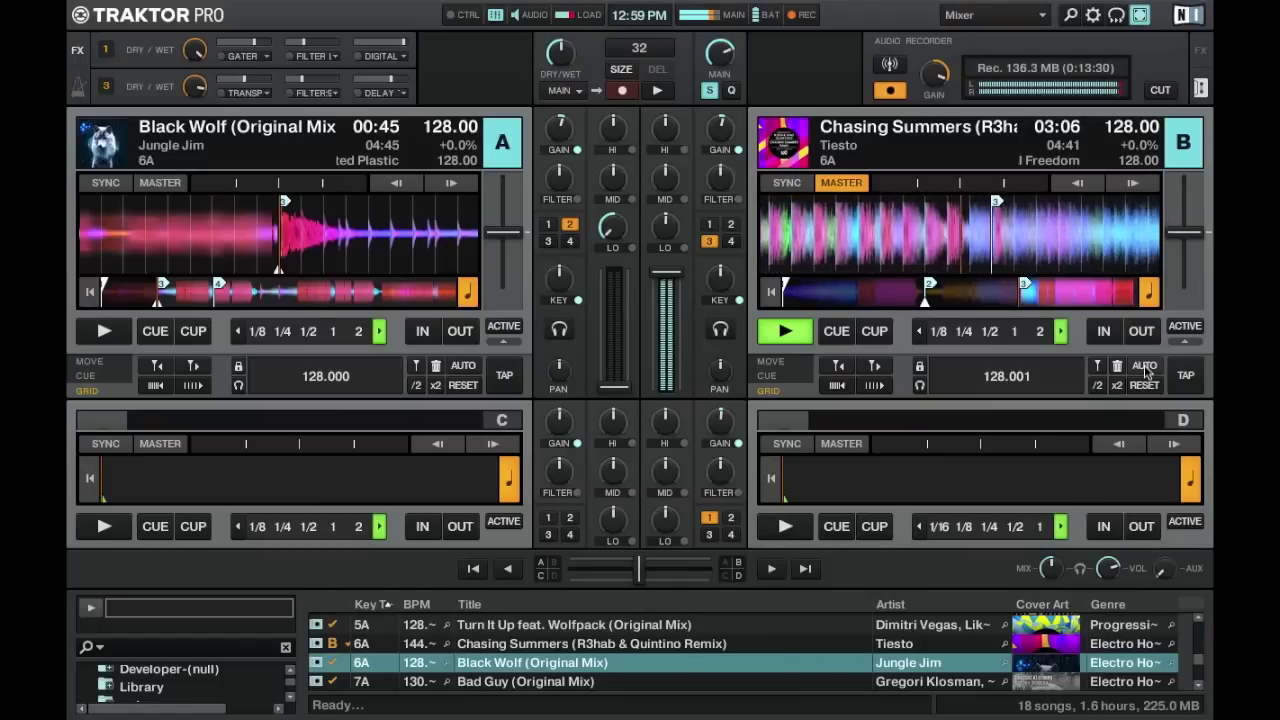
key("F5")
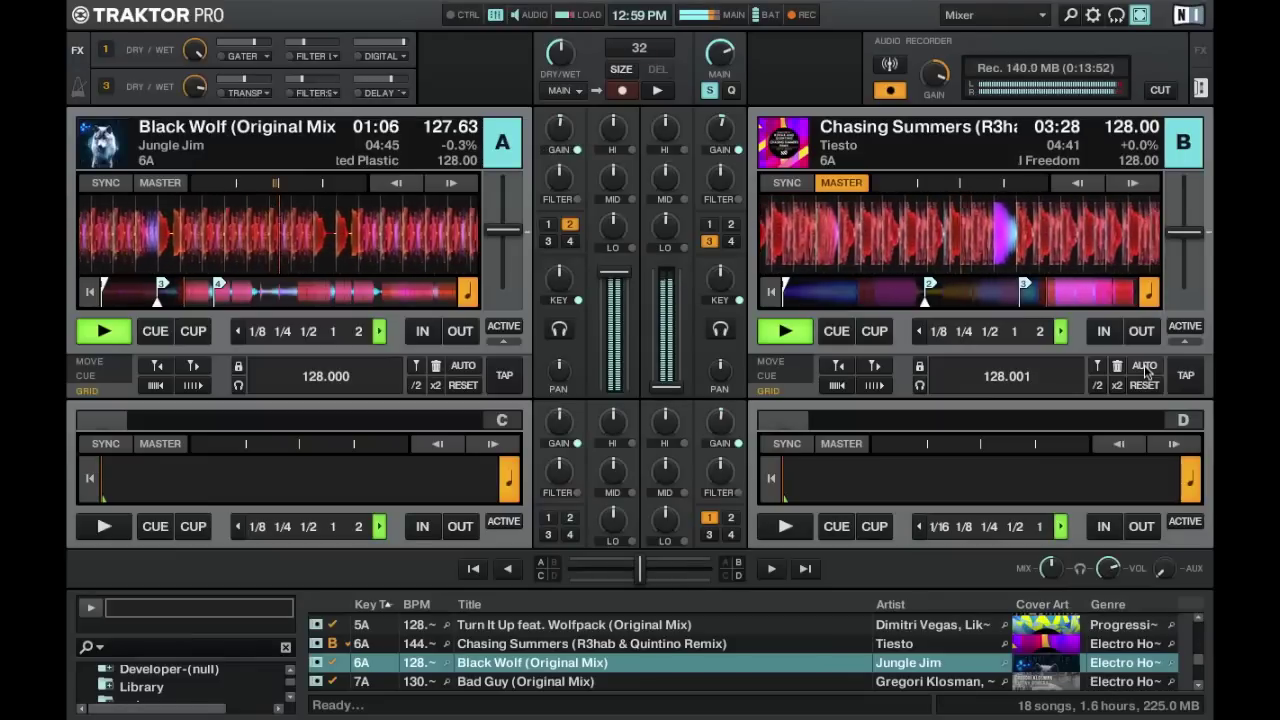
Step: Browse to Turbulence (Sidney Samson Remix), load it into deck B and start it playing
key("Down")
key("Down")
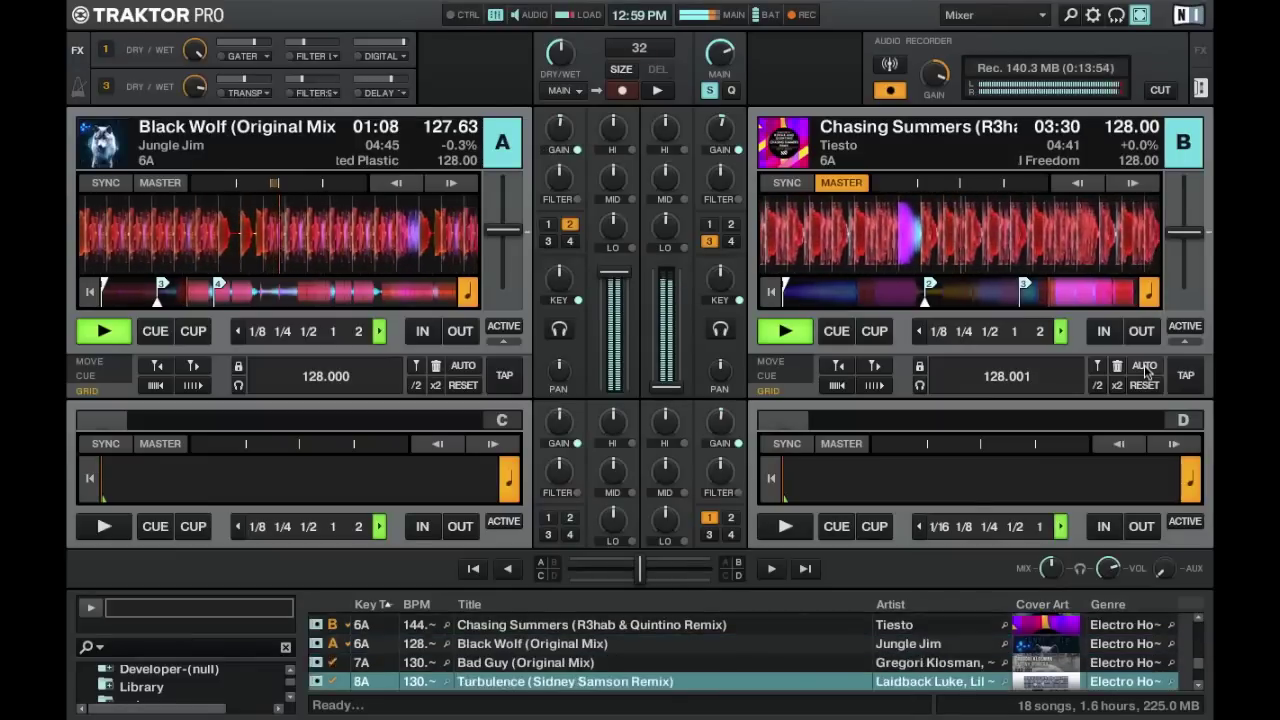
key("Up")
key("Up")
key("Up")
key("Down")
key("Down")
key("Down")
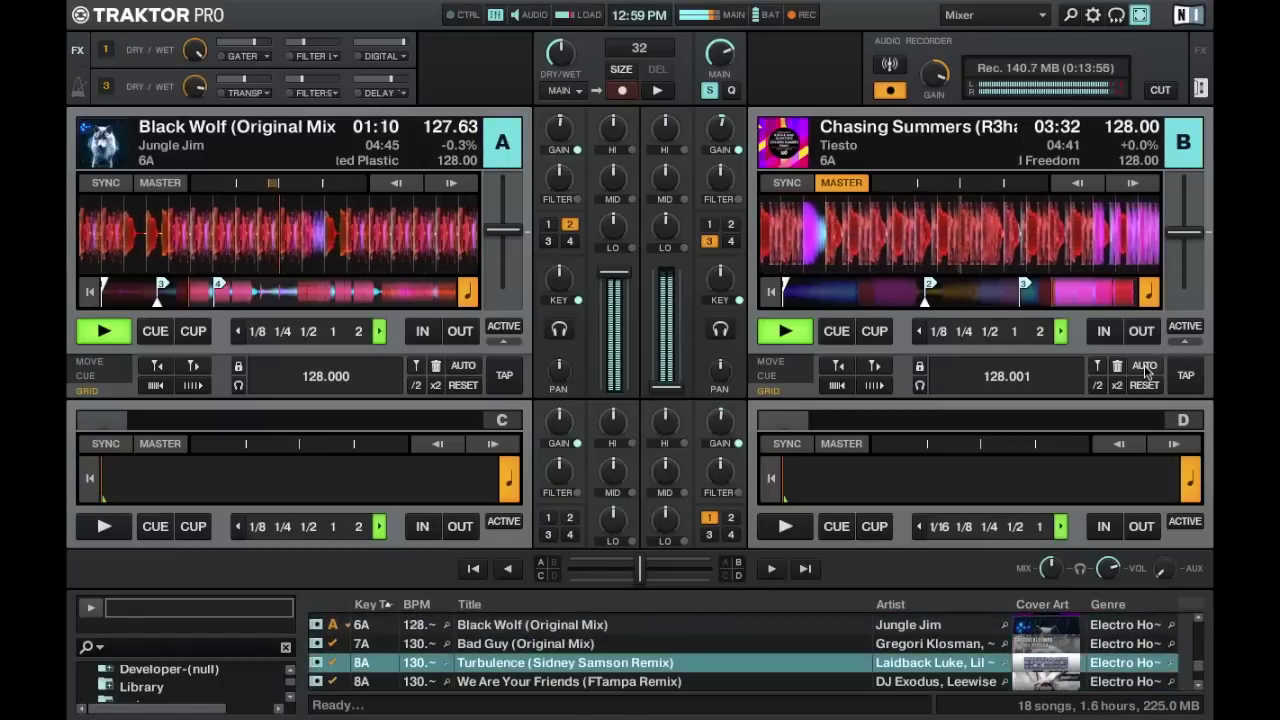
key("ctrl+Right")
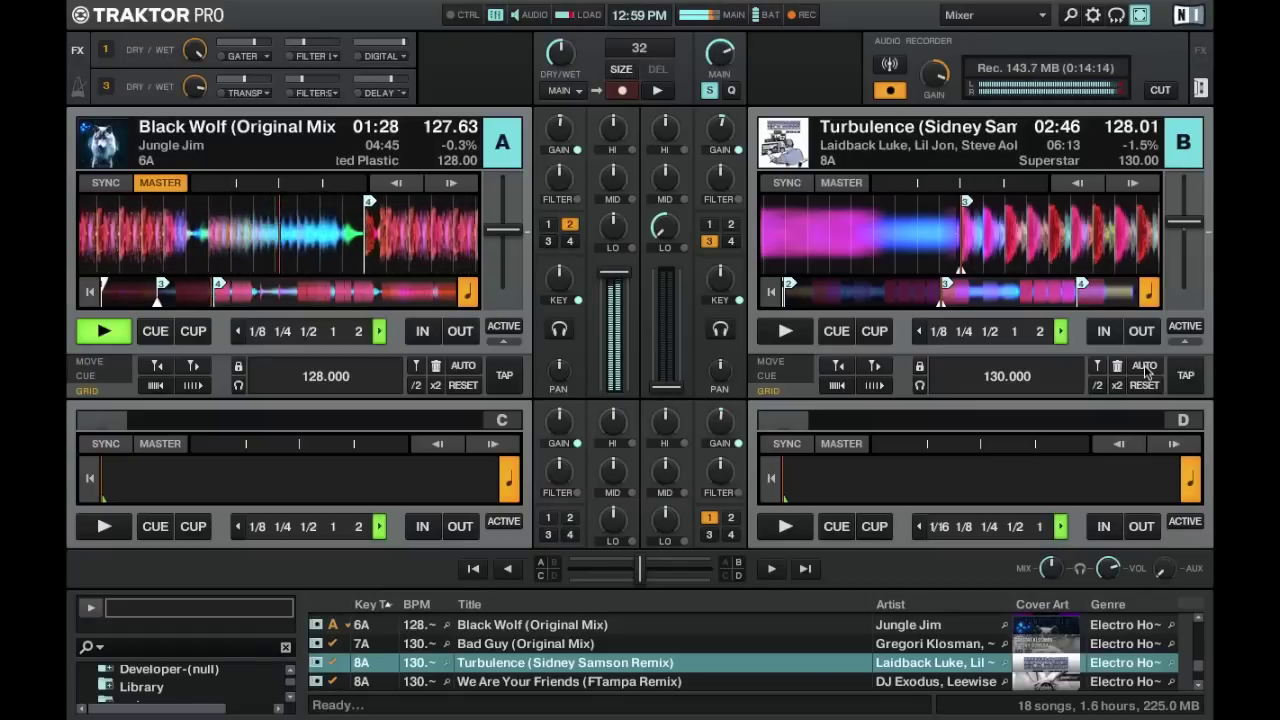
key("space")
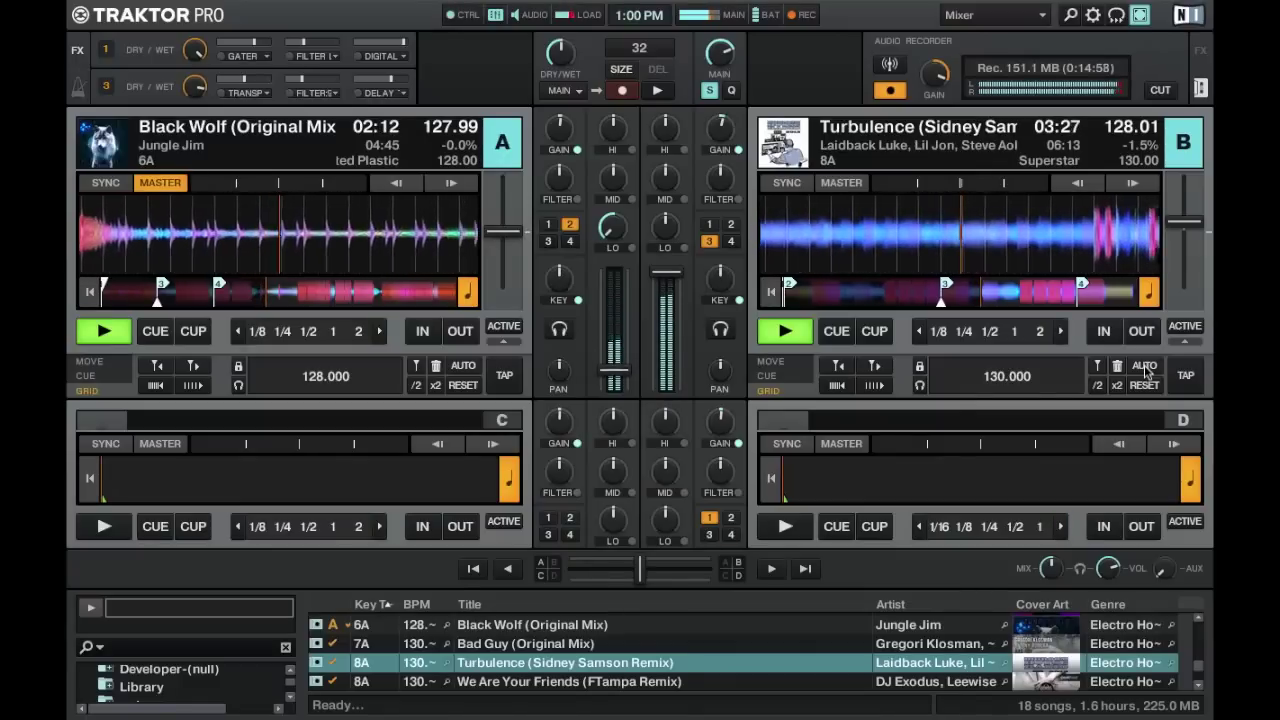
Step: Load Bad Guy (Original Mix) into deck A
key("Up")
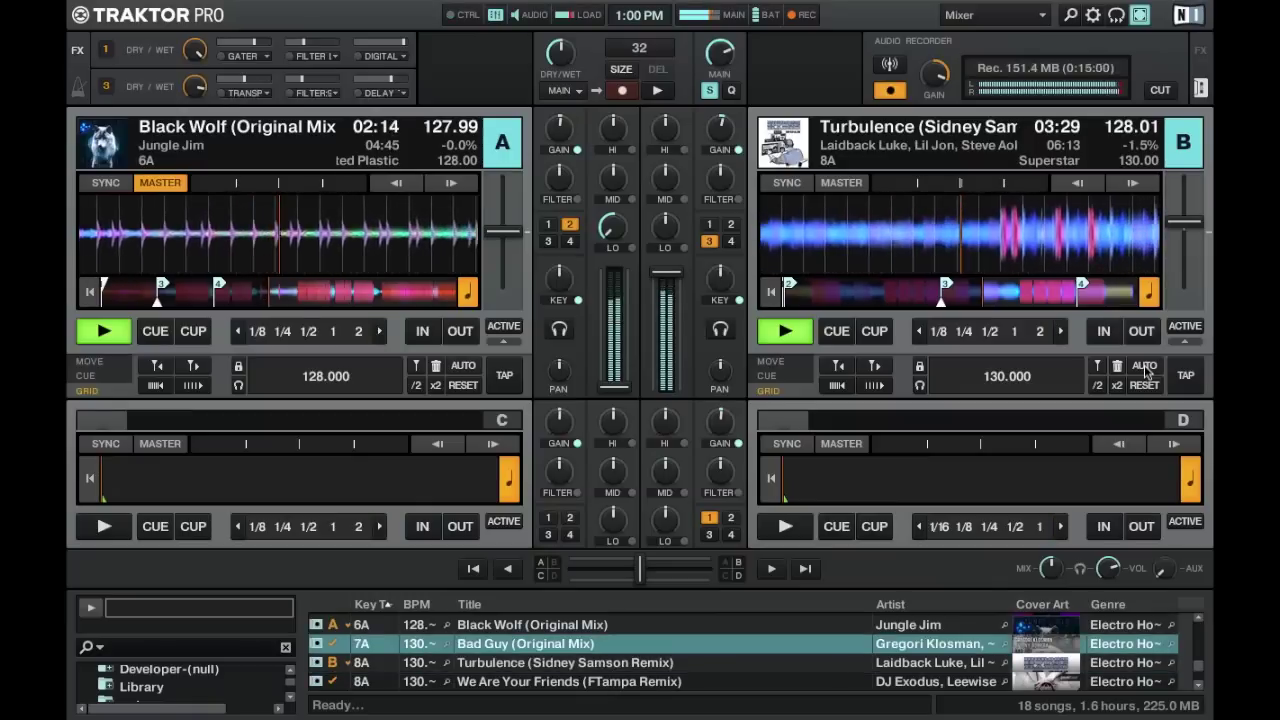
key("ctrl+Left")
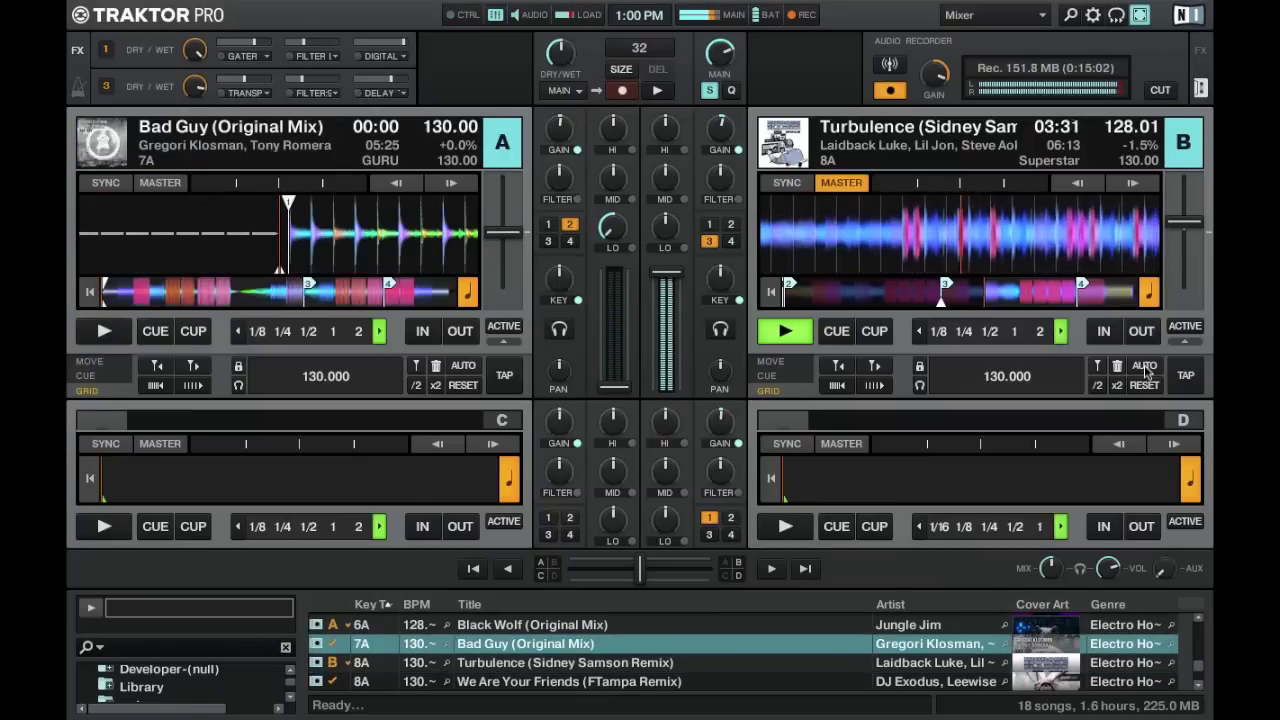
Step: Play Bad Guy (Original Mix) on deck A from hotcue 3, then load We Are Your Friends (FTampa Remix) into deck B
key("3")
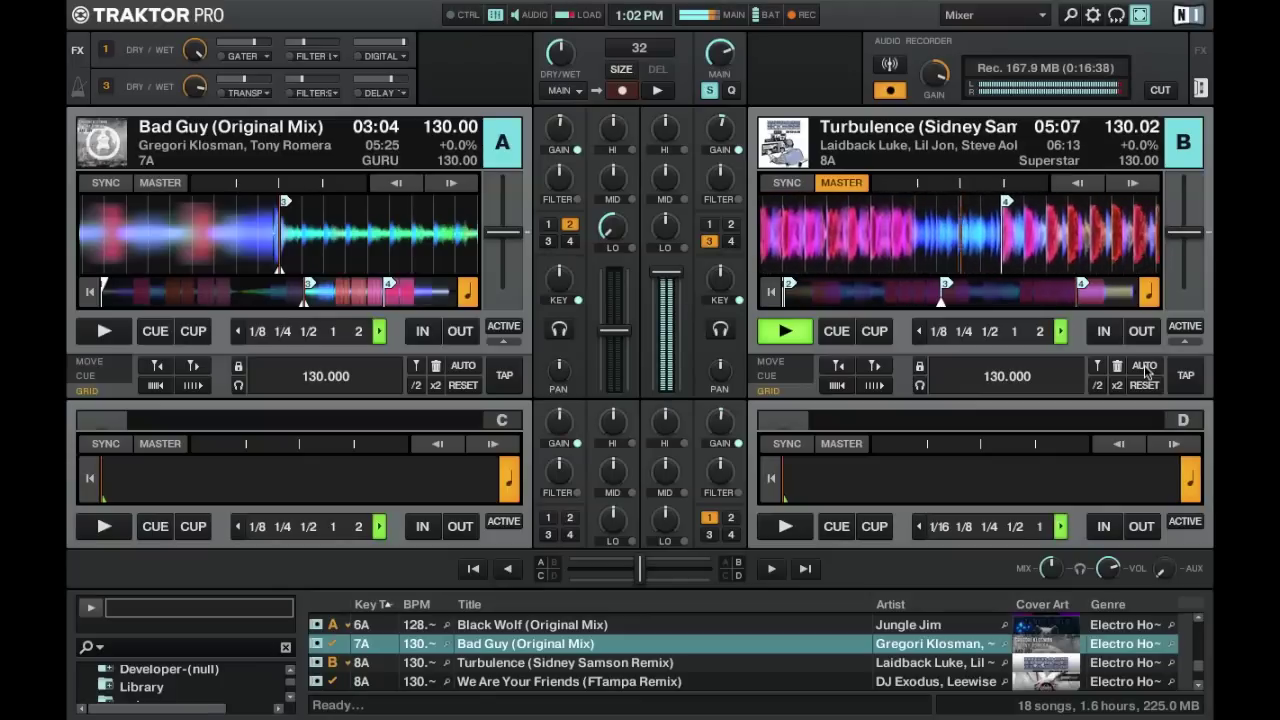
key("space")
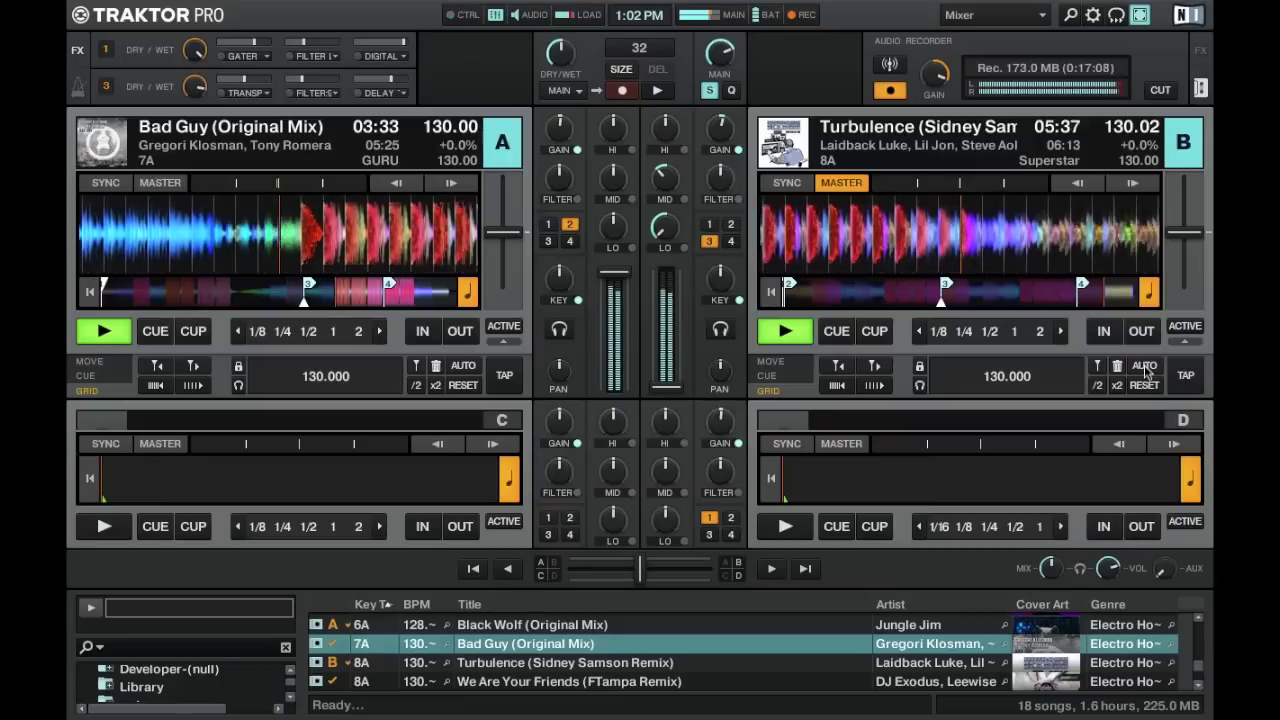
key("Down")
key("Down")
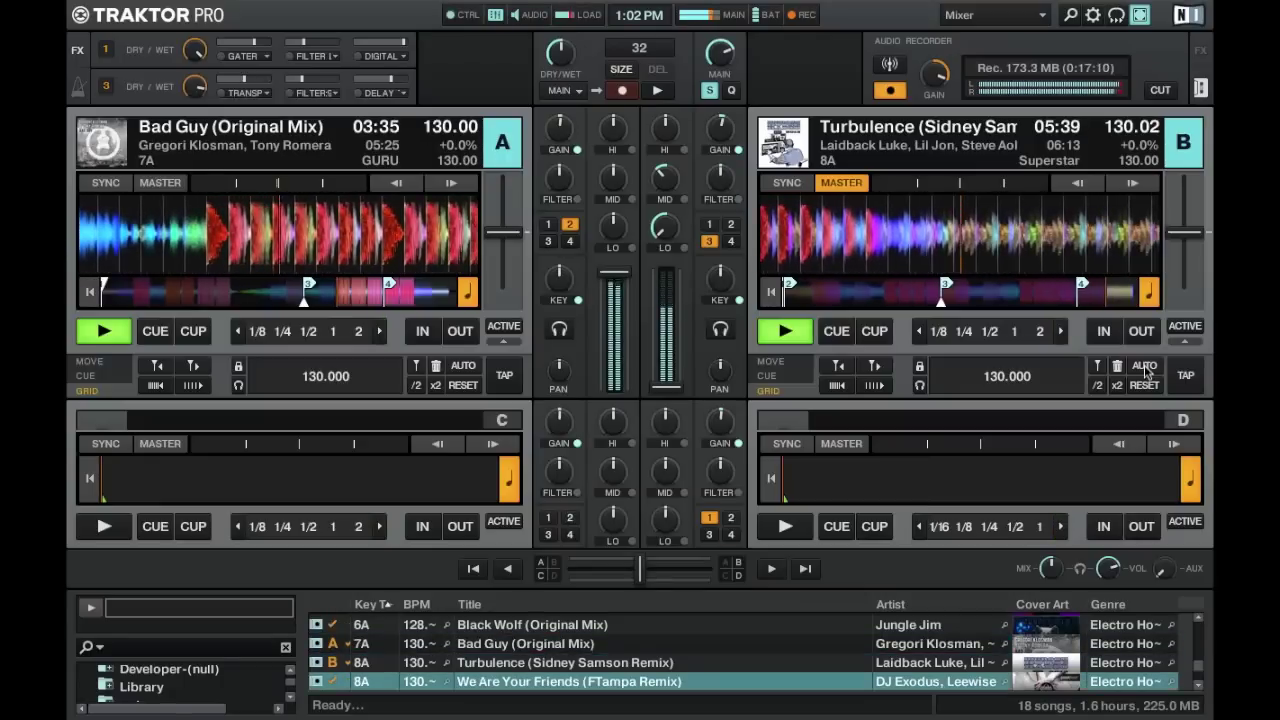
key("ctrl+Right")
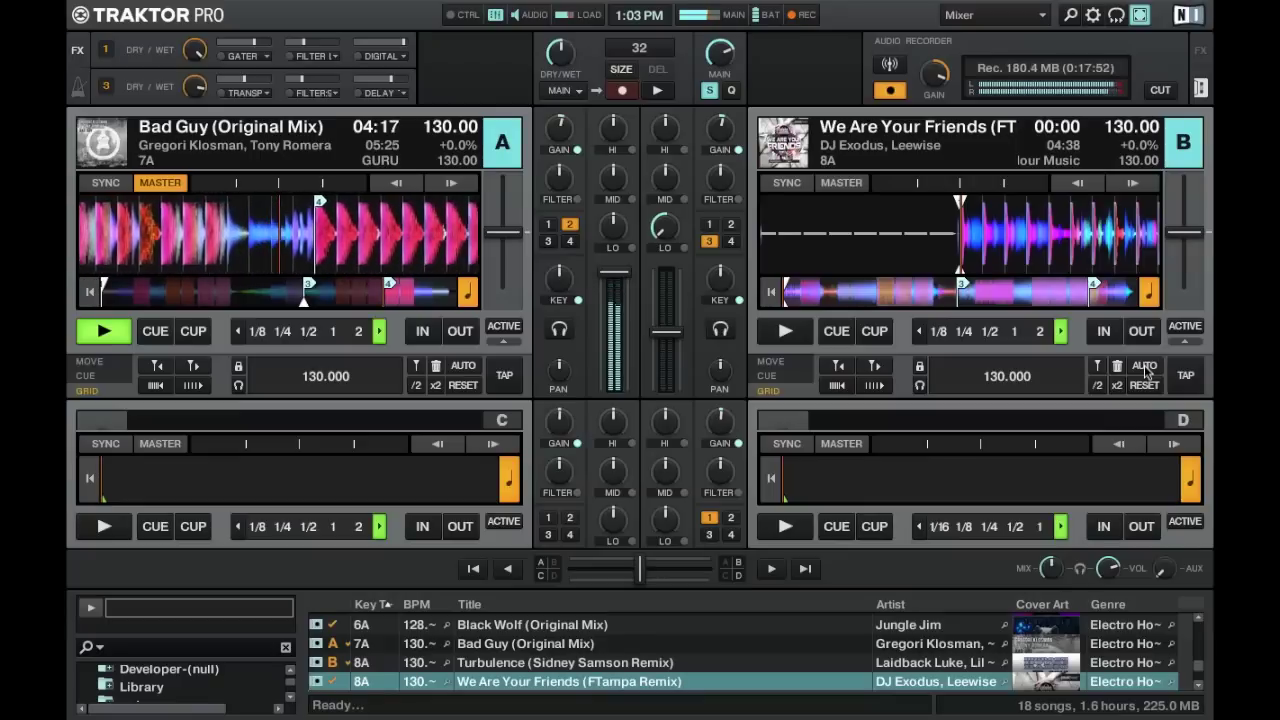
Step: Start We Are Your Friends on deck B, then load Shotgun (Original Mix) into deck A
key("space")
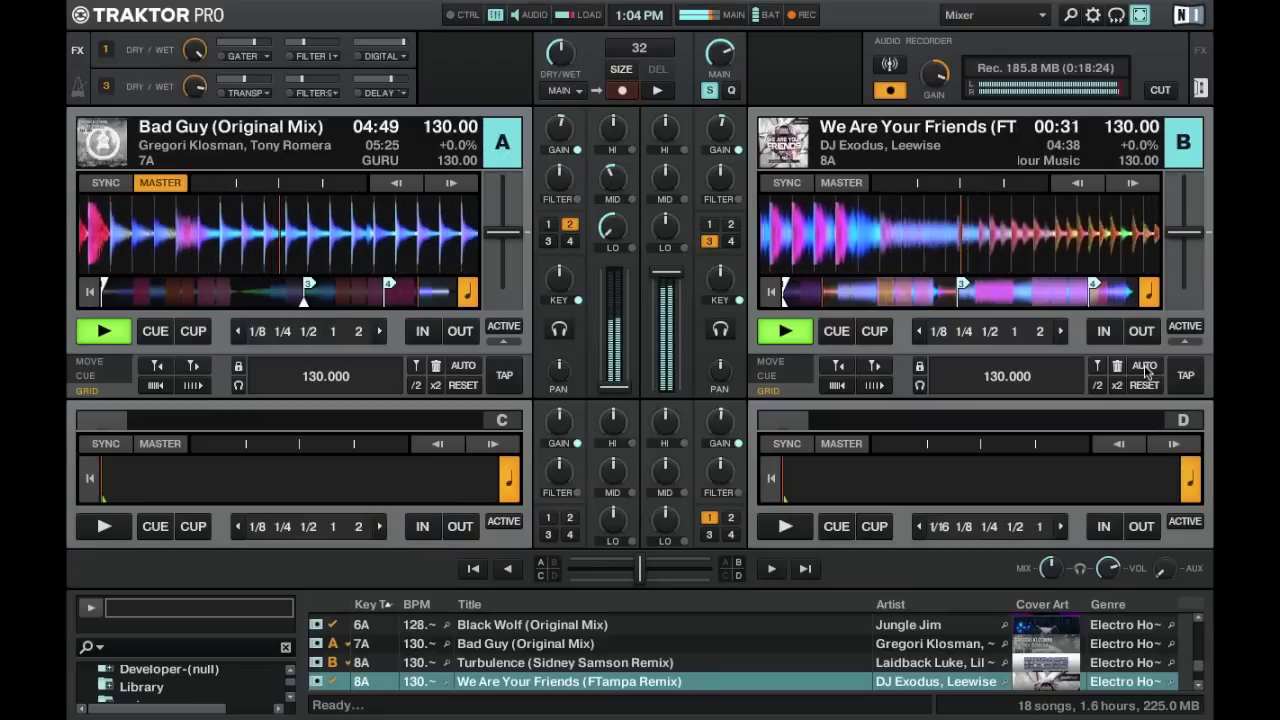
key("Down")
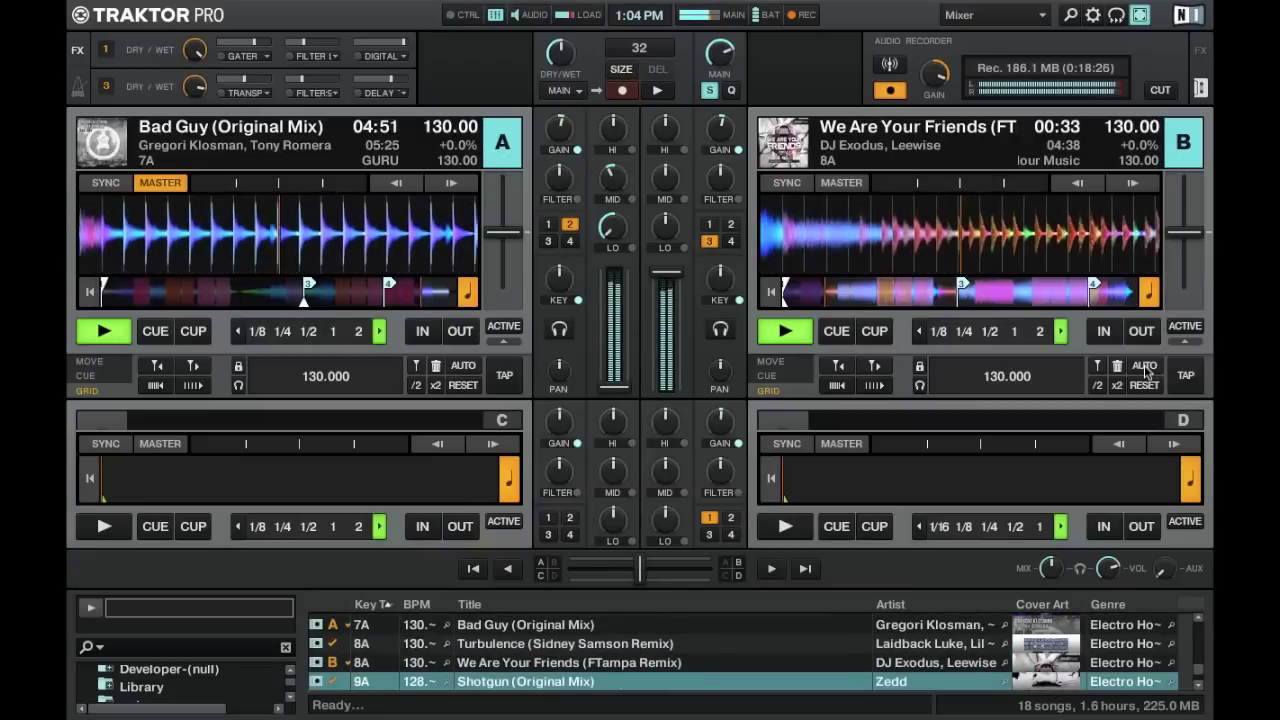
key("ctrl+Left")
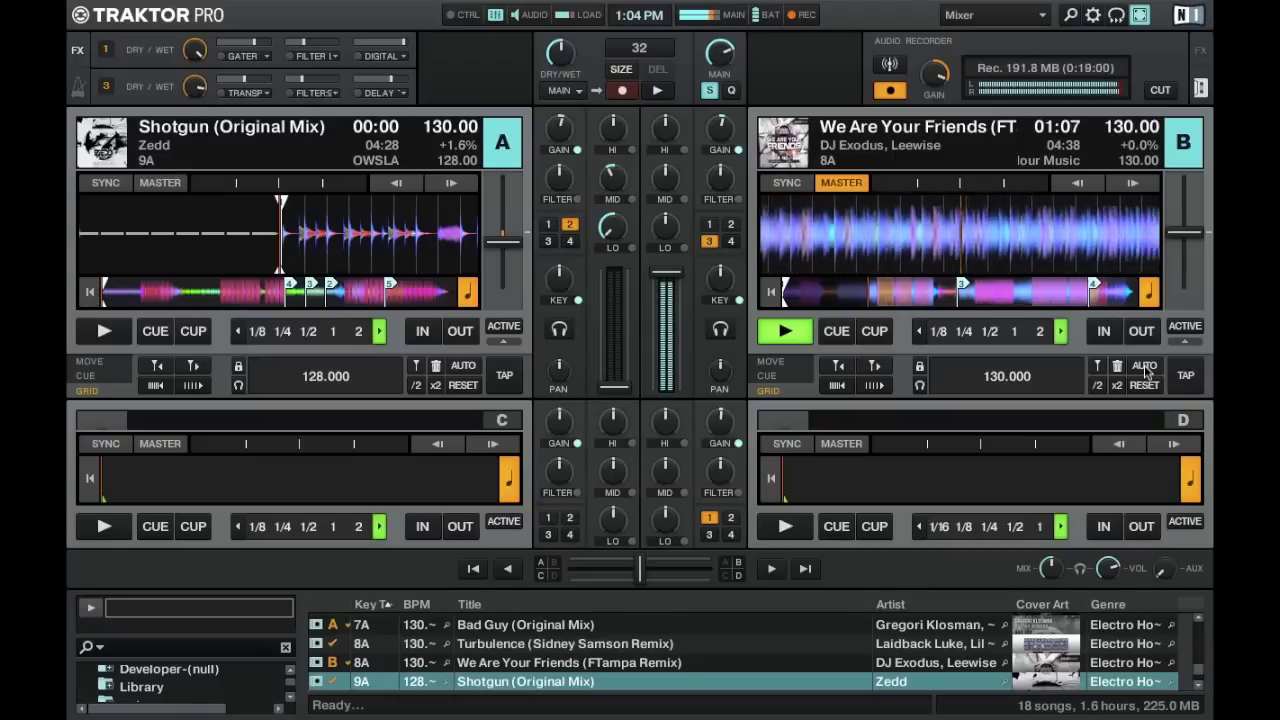
Step: Load Destroid 8 Annihilate (Original Mix) into deck B and play it from hotcue 3
key("Down")
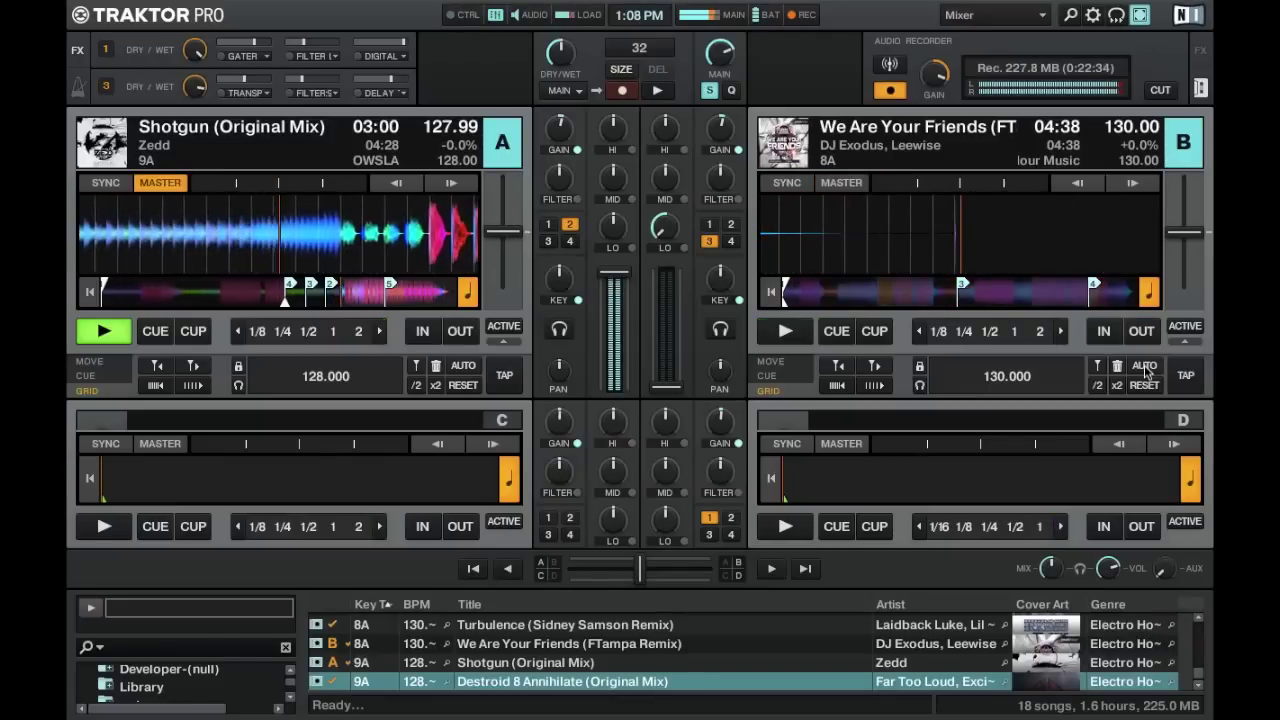
key("ctrl+Right")
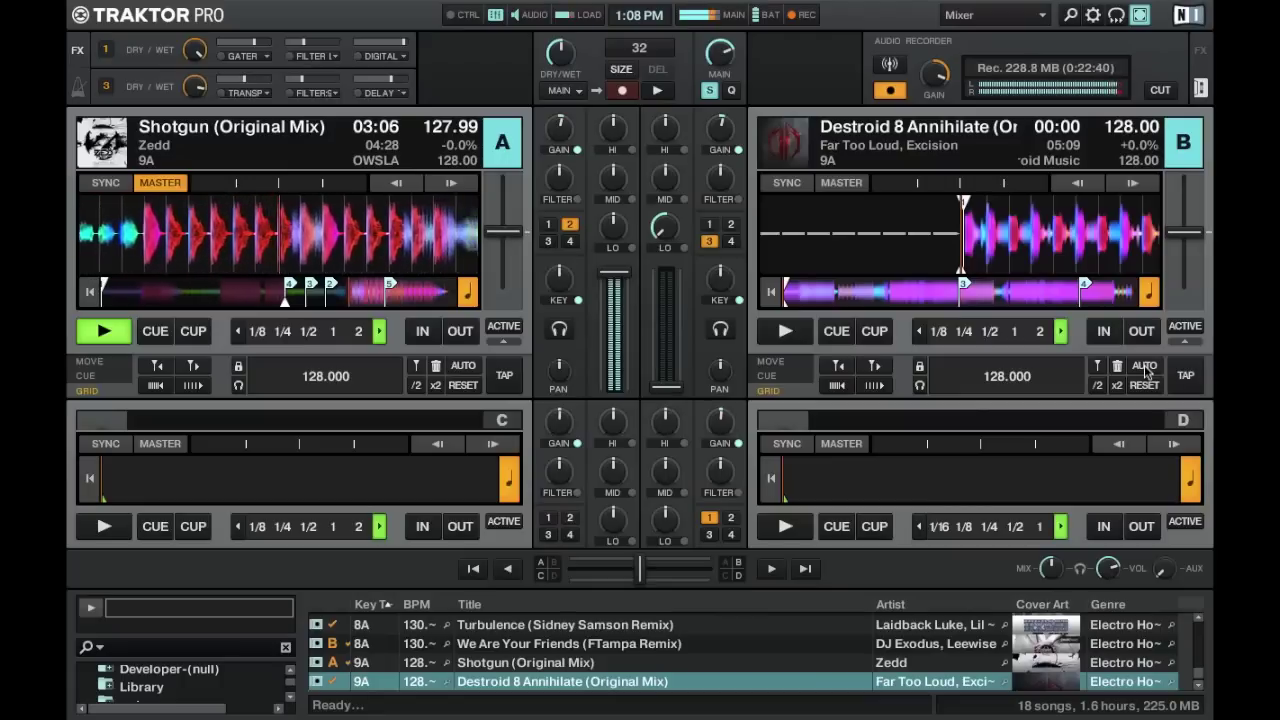
key("3")
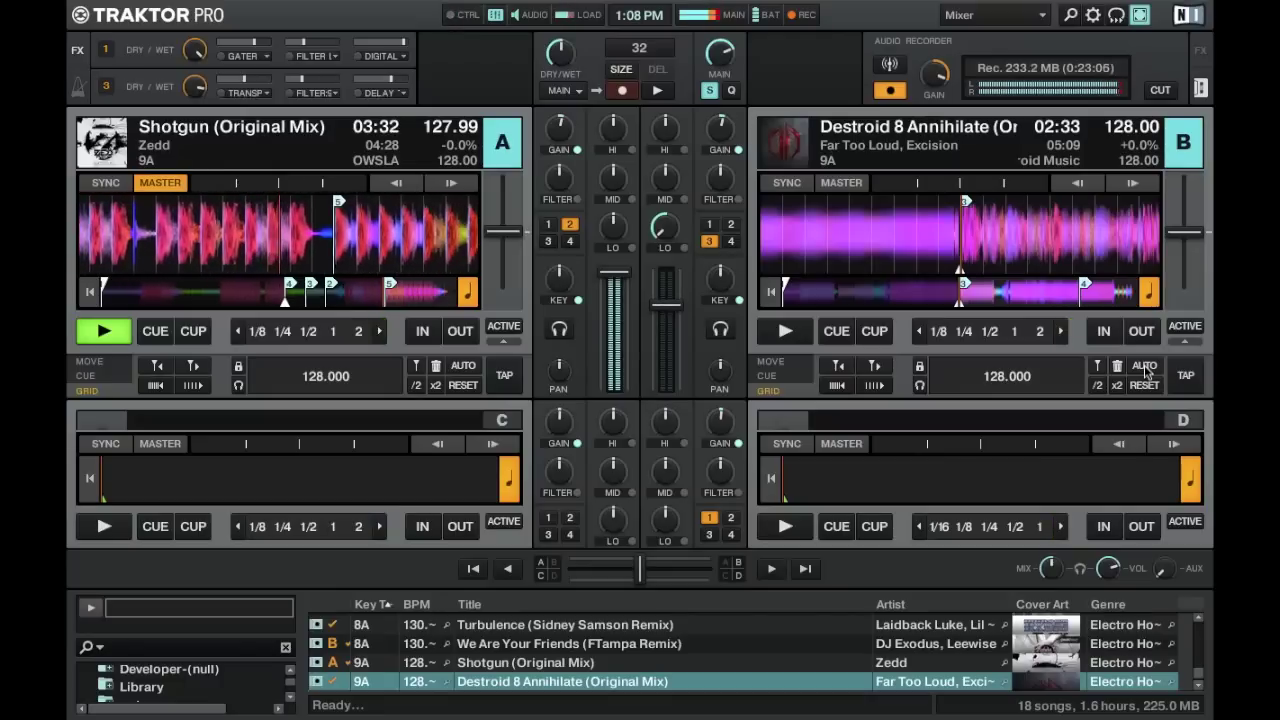
key("space")
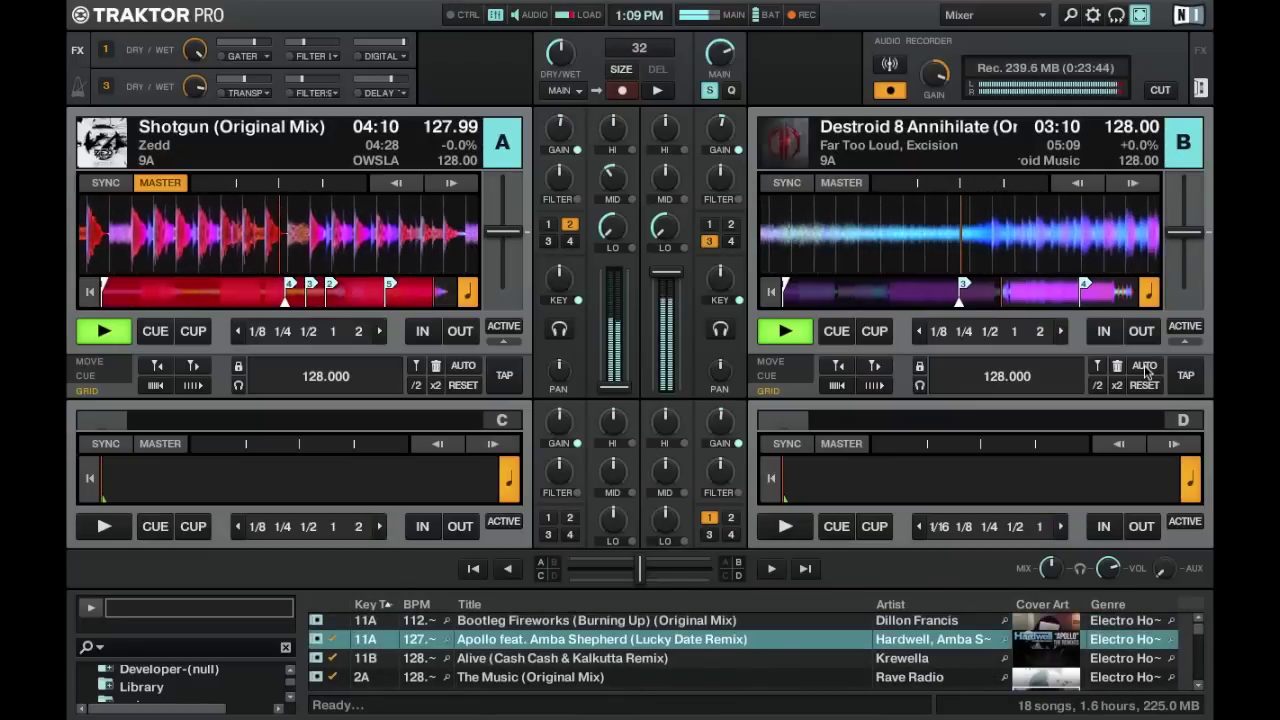
Step: Load Apollo feat. Amba Shepherd (Lucky Date Remix) into deck A and play it from hotcue 3
key("ctrl+Left")
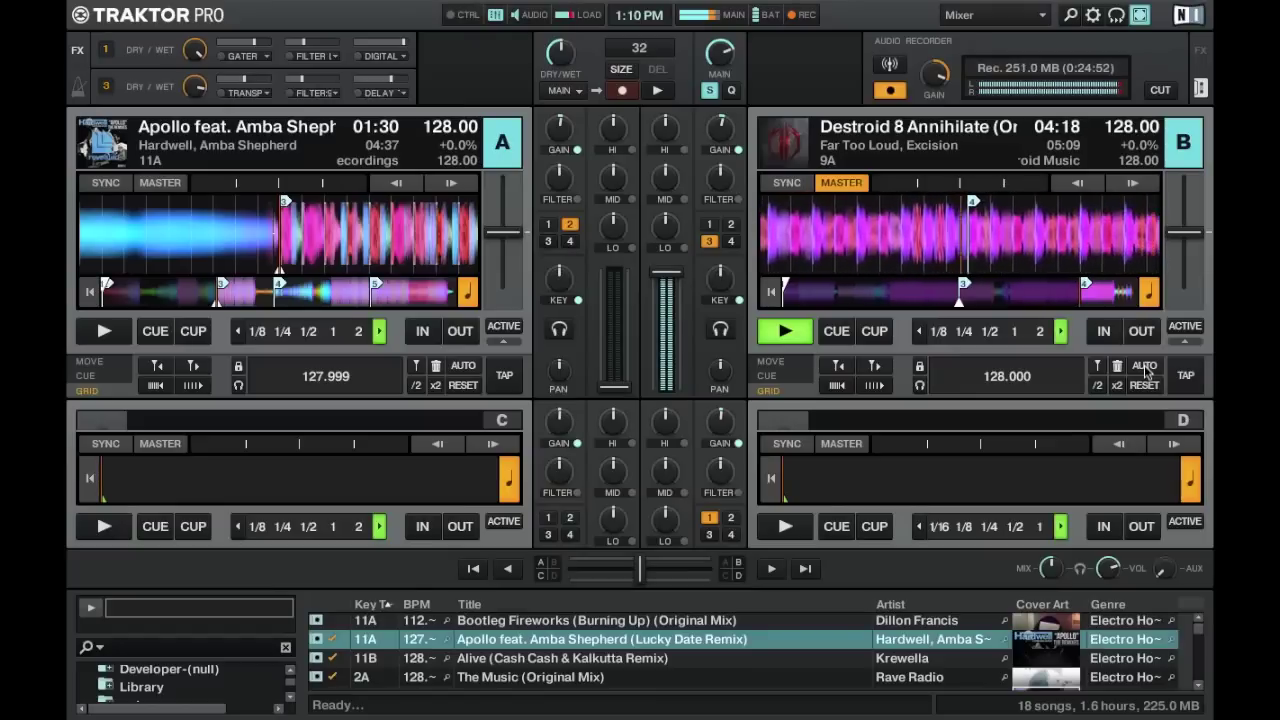
key("g")
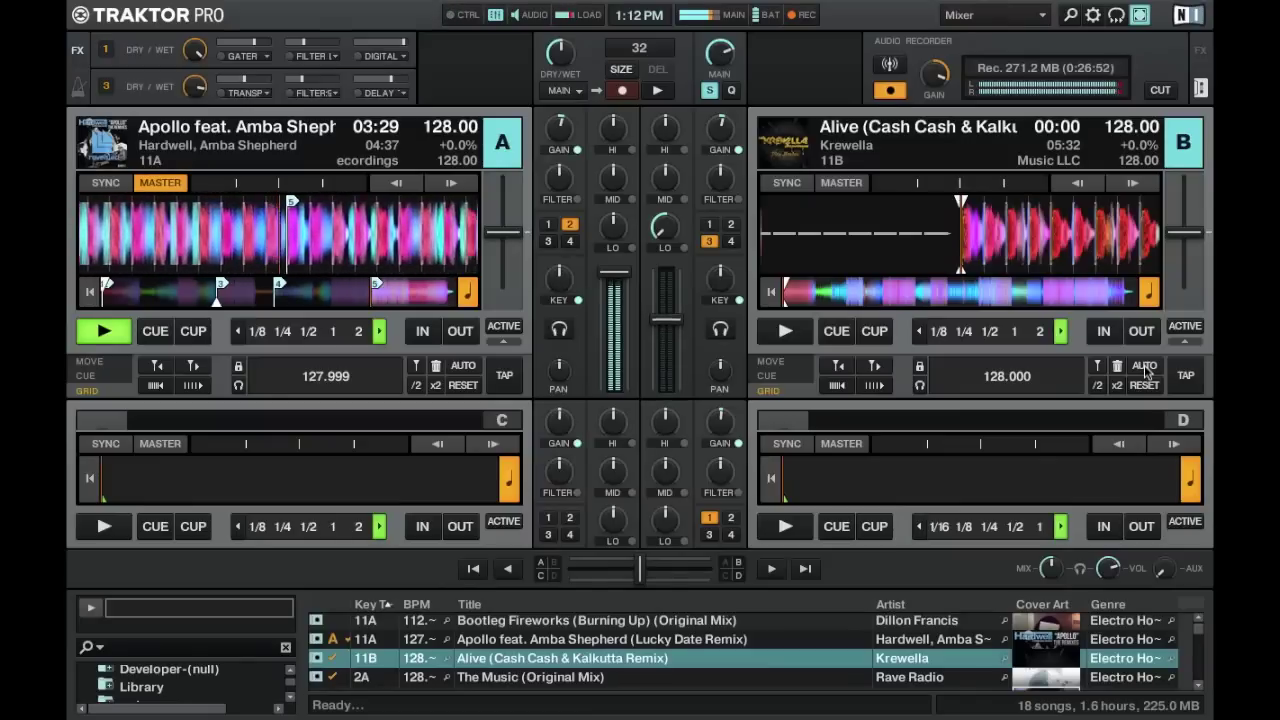
Step: Start Alive (Cash Cash & Kalkutta Remix) on deck B and stop deck A
key("space")
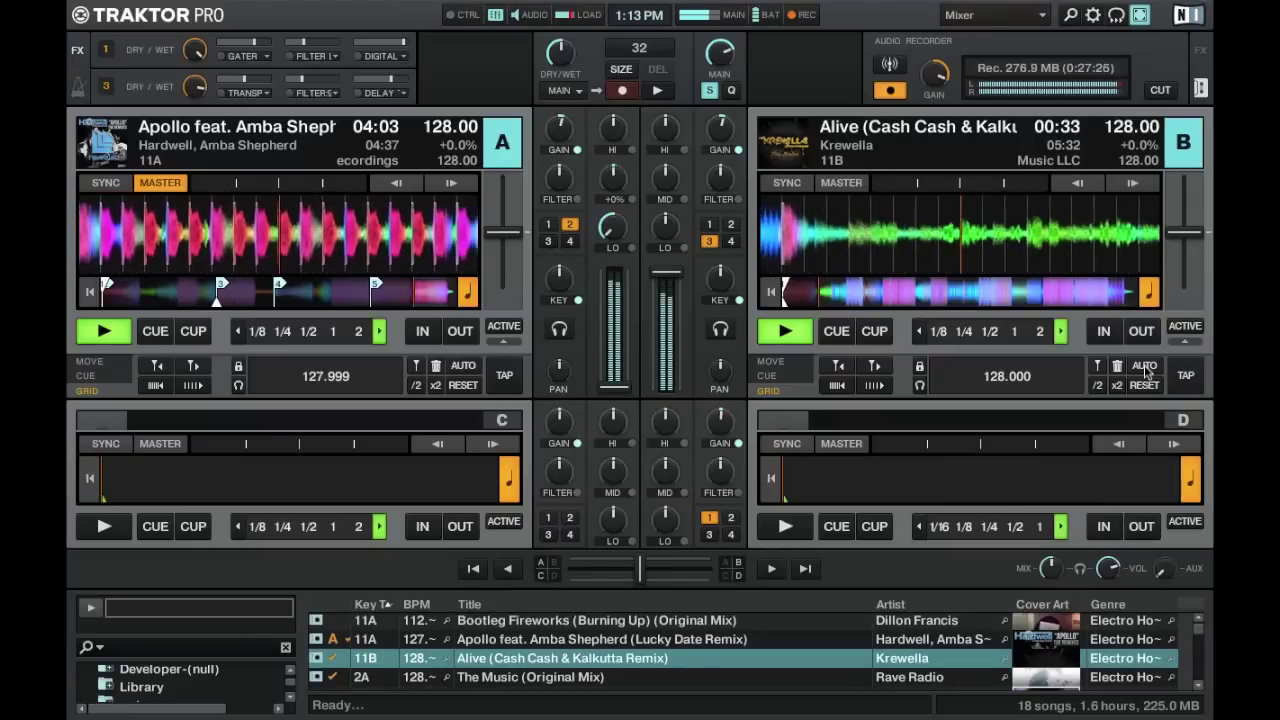
key("space")
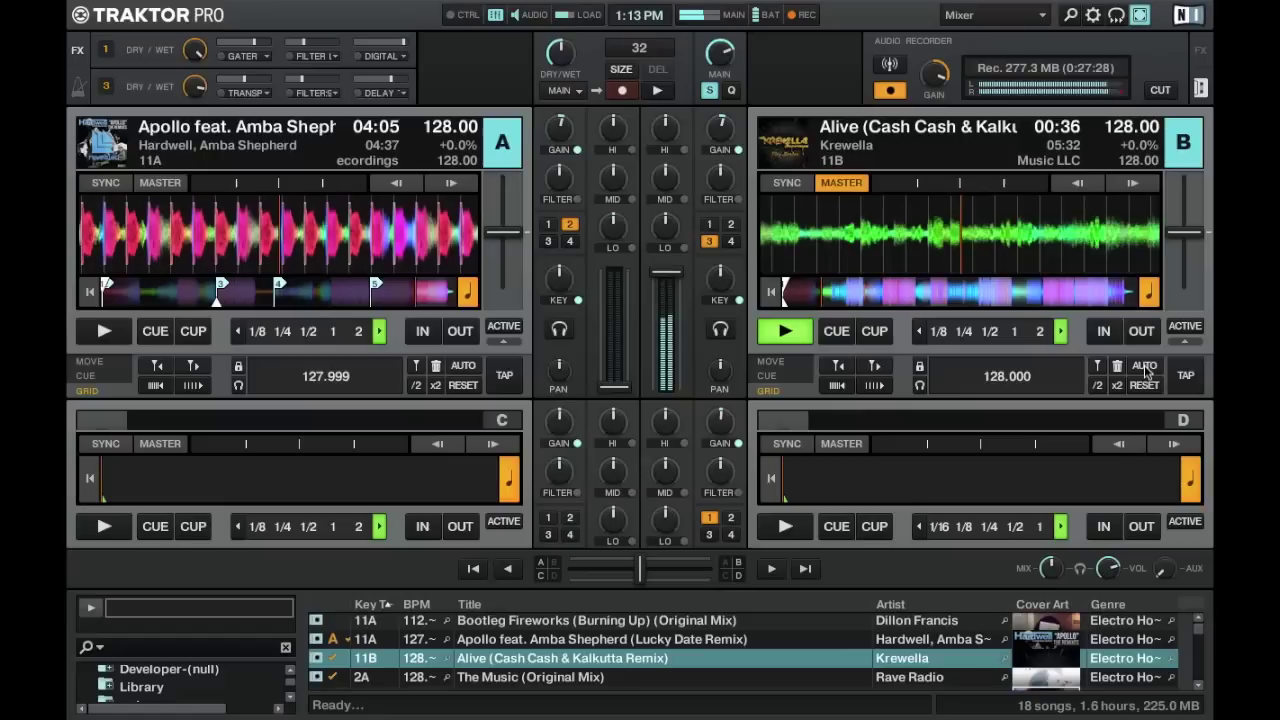